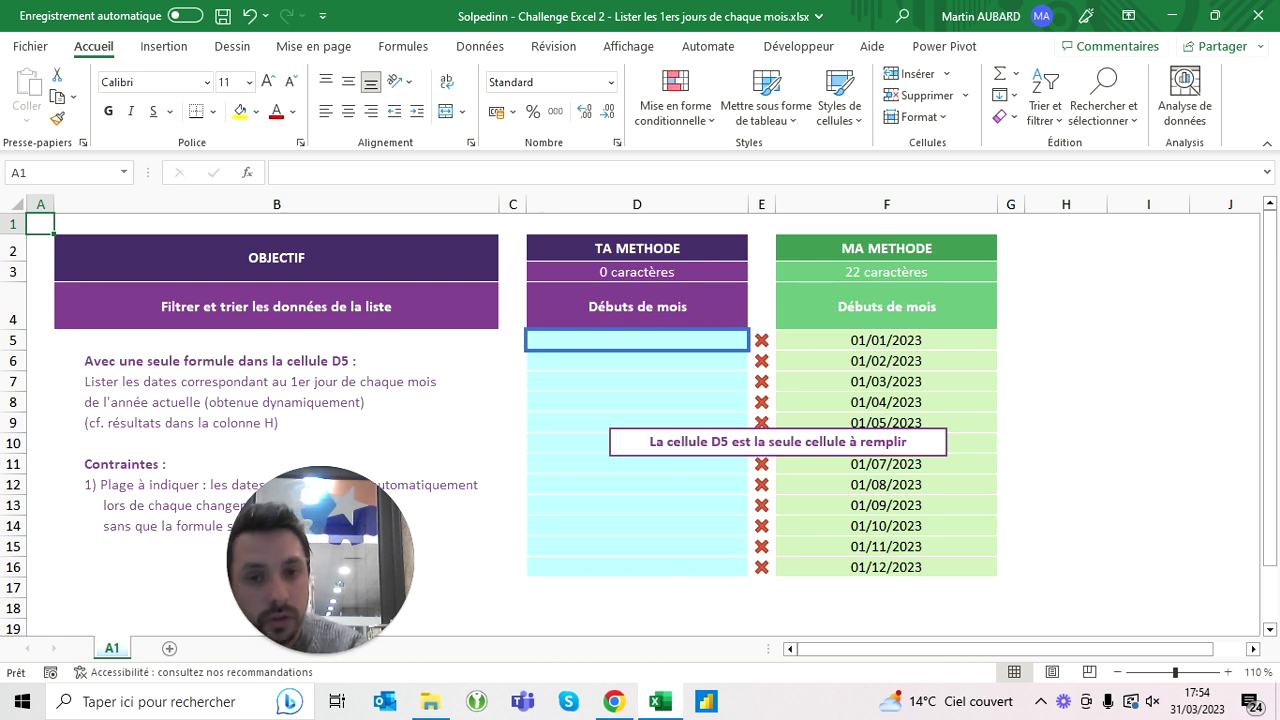
Step: Enter =SEQUENCE(12) in D5 so it spills twelve values to D16, then select D5:D16
click(637, 306)
click(637, 340)
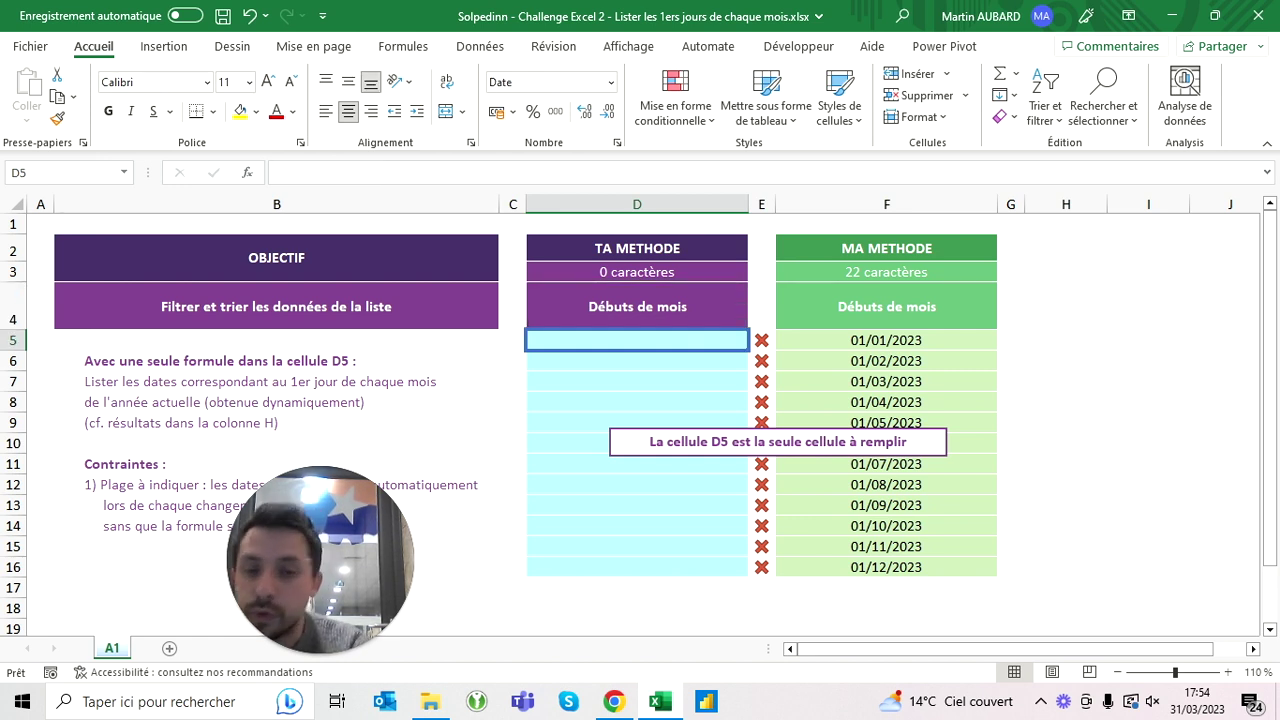
text(=)
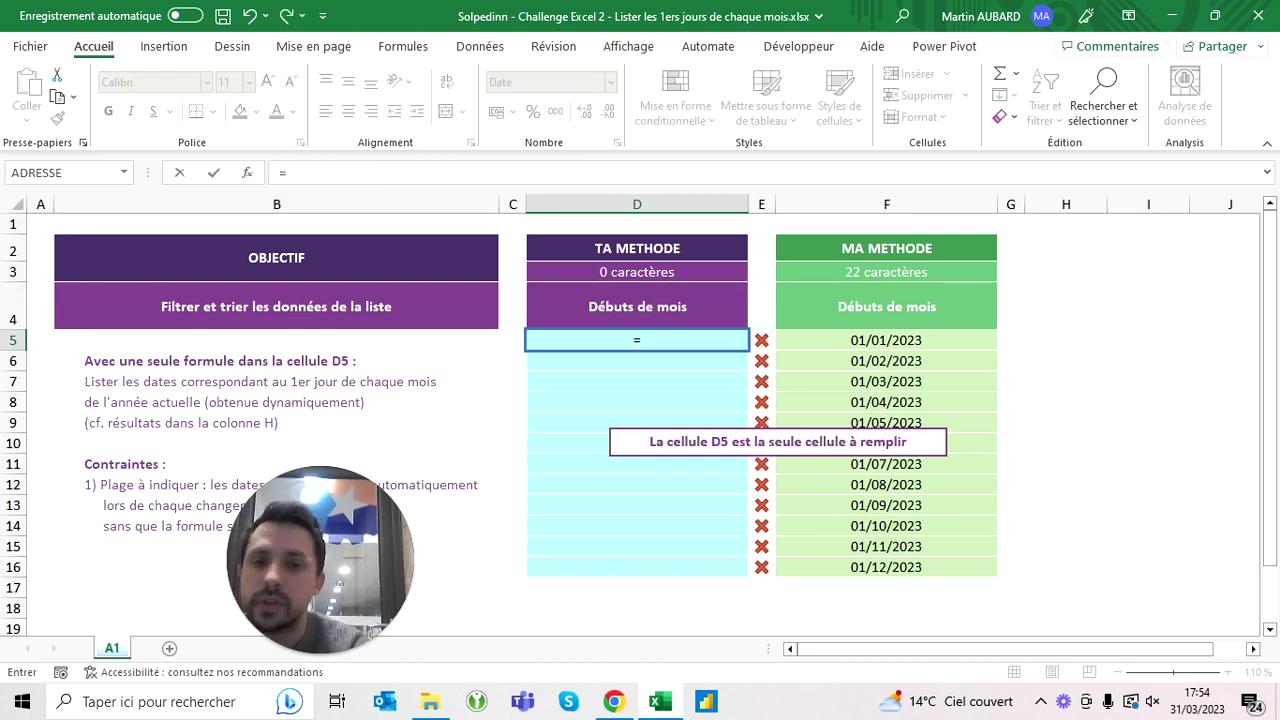
text(sequenc)
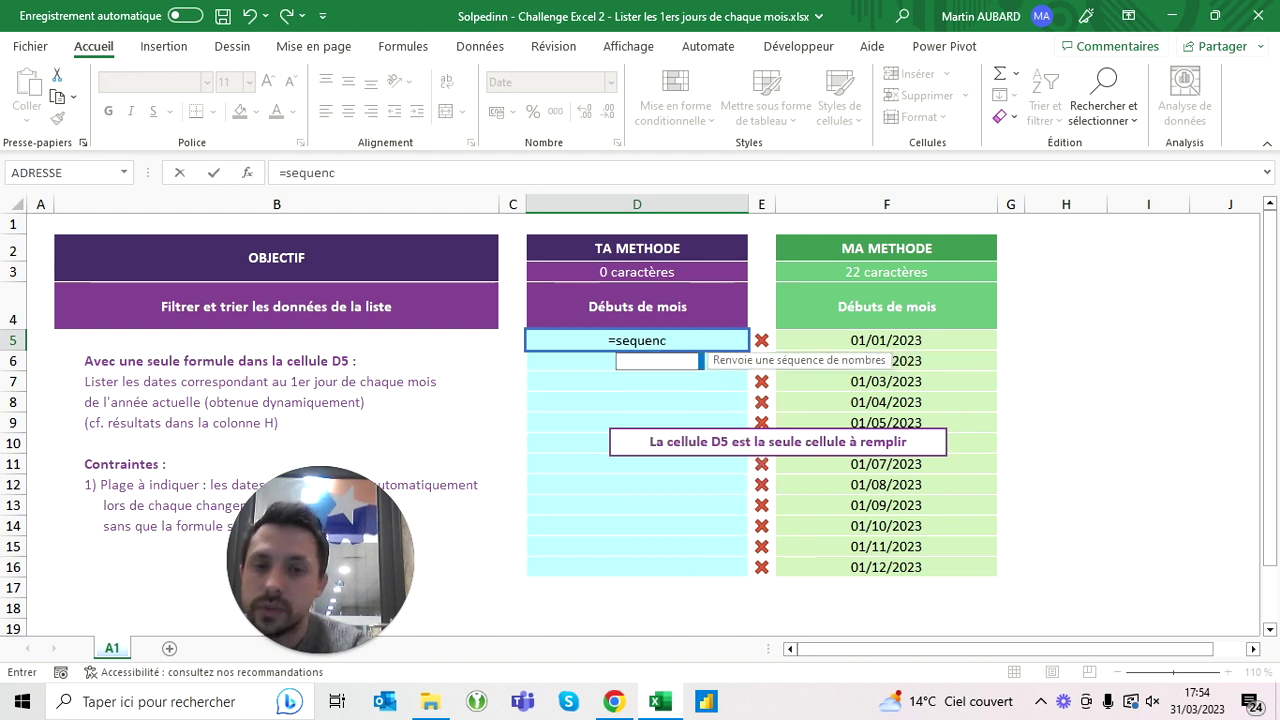
text(e()
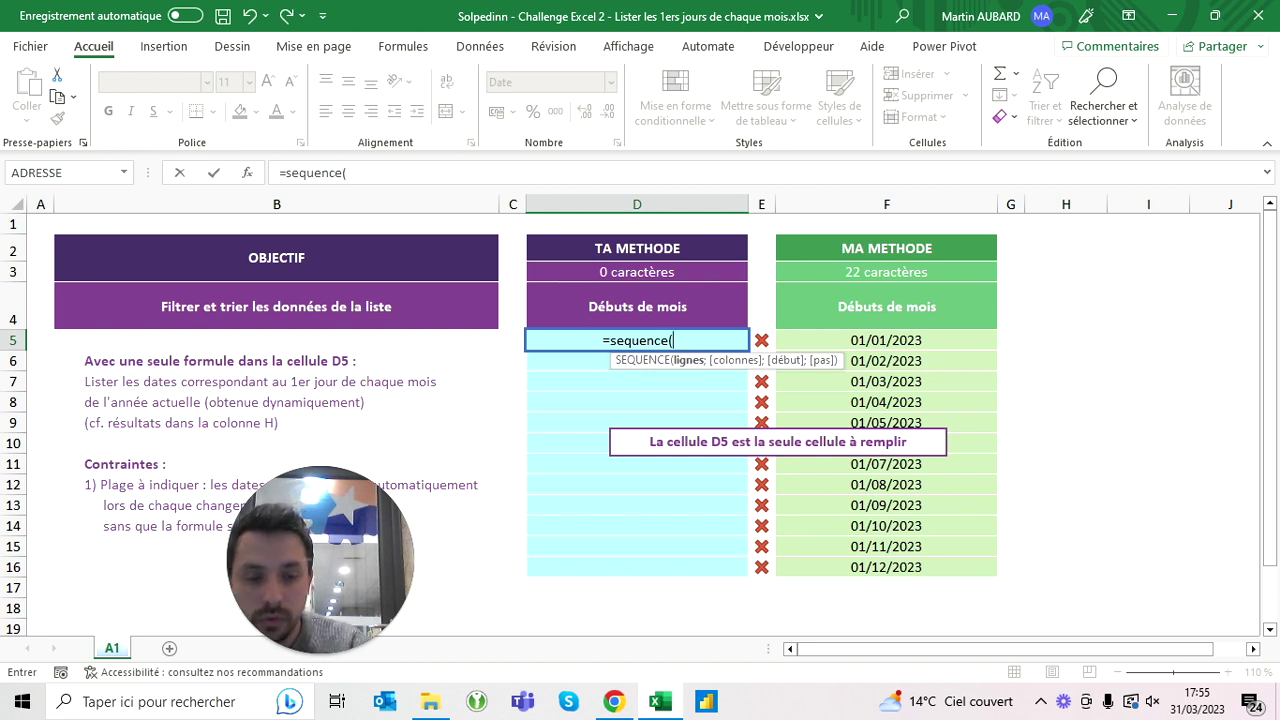
text(12))
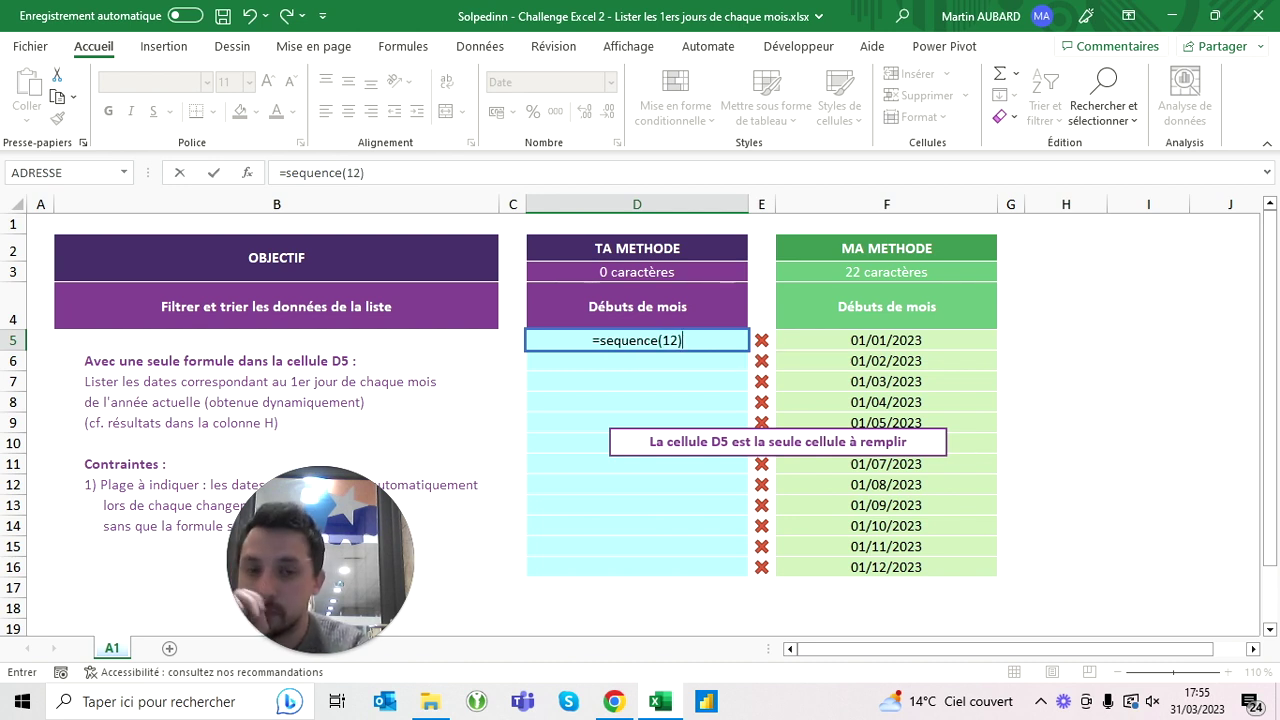
key(ctrl+Return)
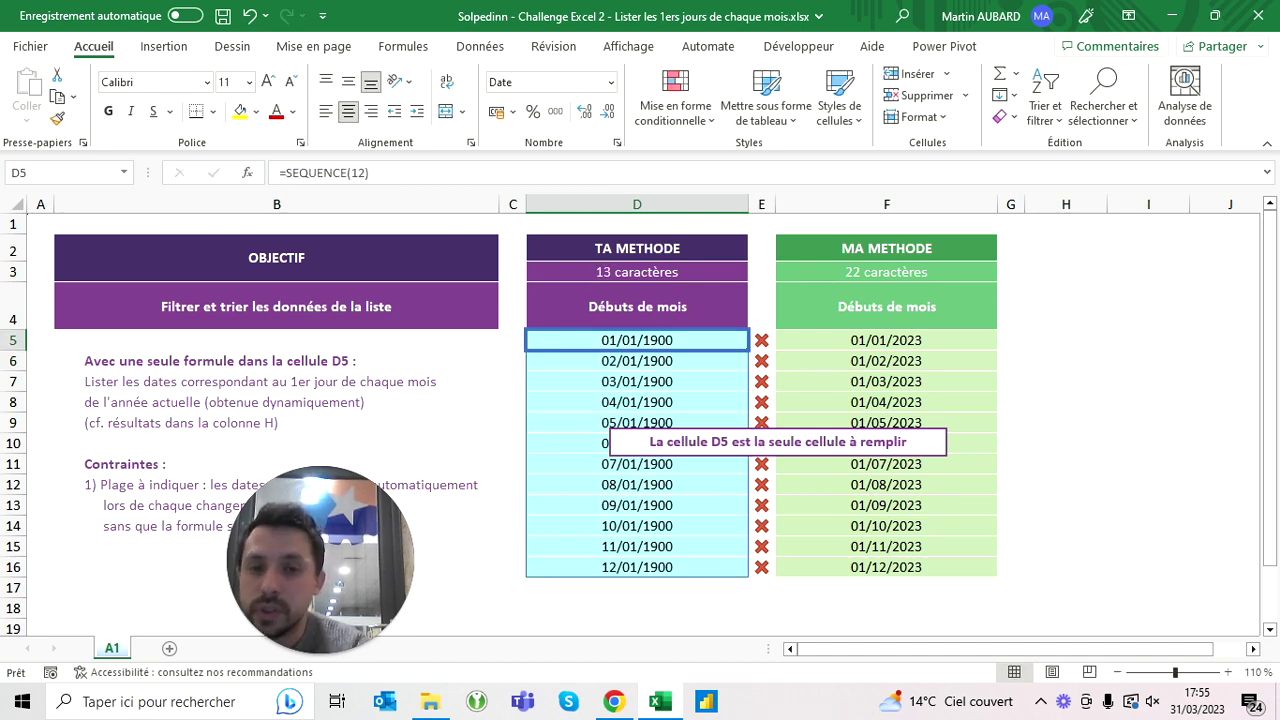
key(ctrl+shift+Down)
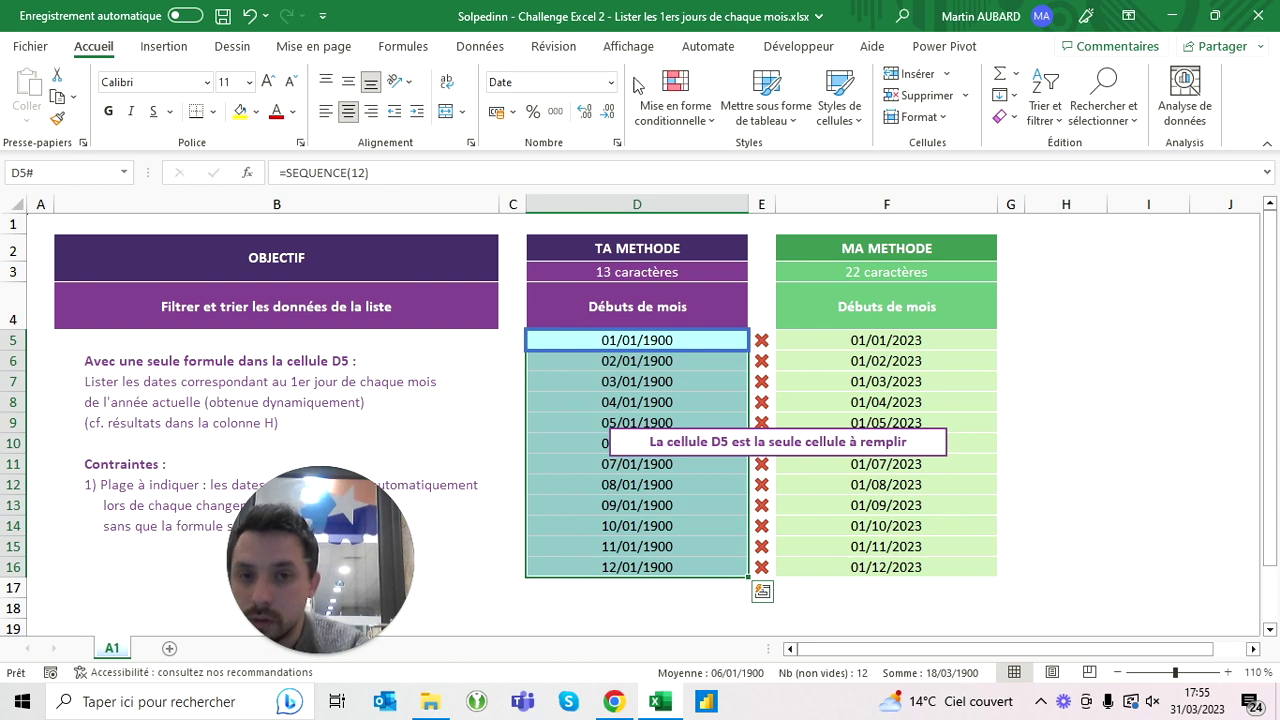
Step: Apply the Standard number format to D5:D16 so they show 1 to 12
click(550, 82)
click(610, 82)
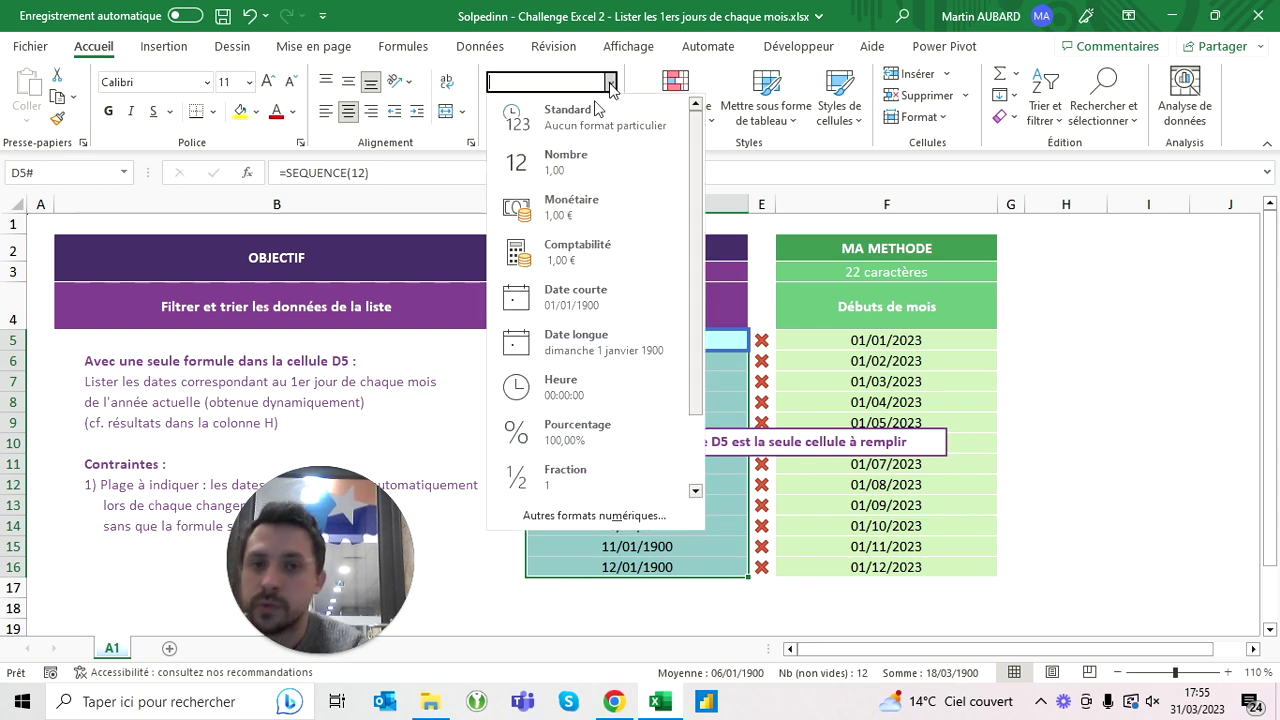
click(557, 128)
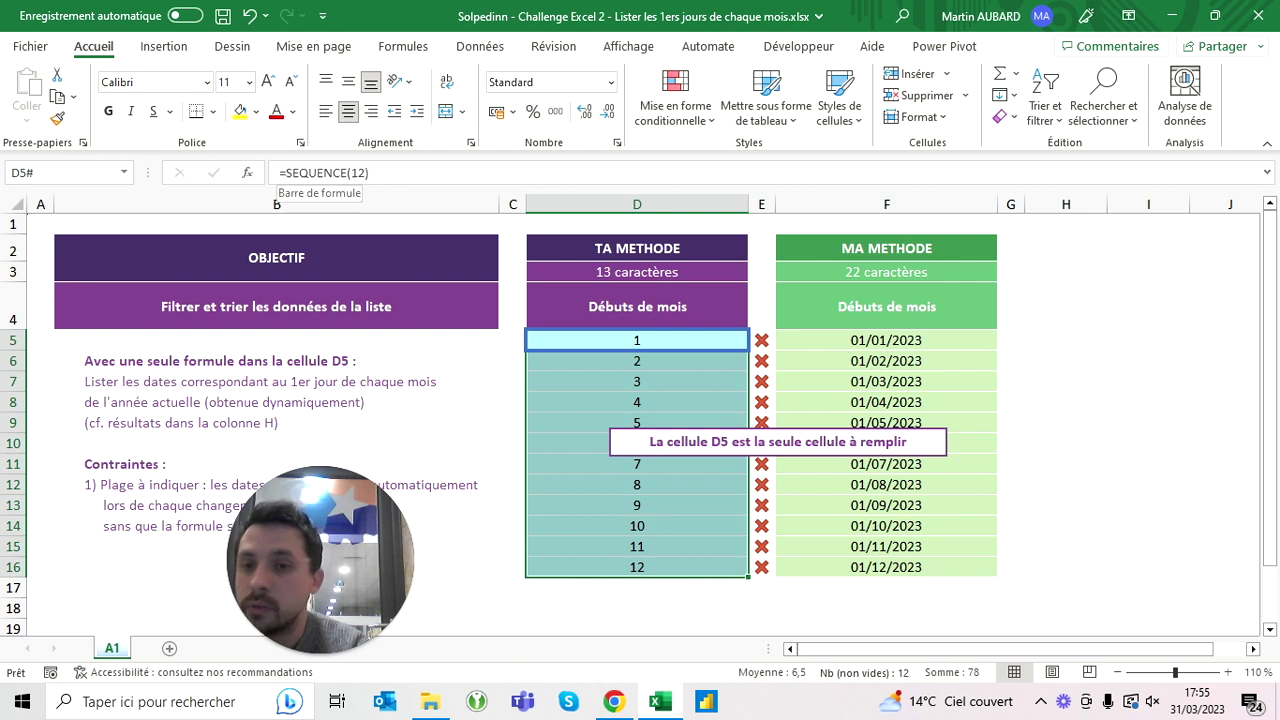
click(340, 173)
Step: Rewrite D5 as =DATE(2023;SEQUENCE(12);1) and select the spilled range D5:D16
text(date()
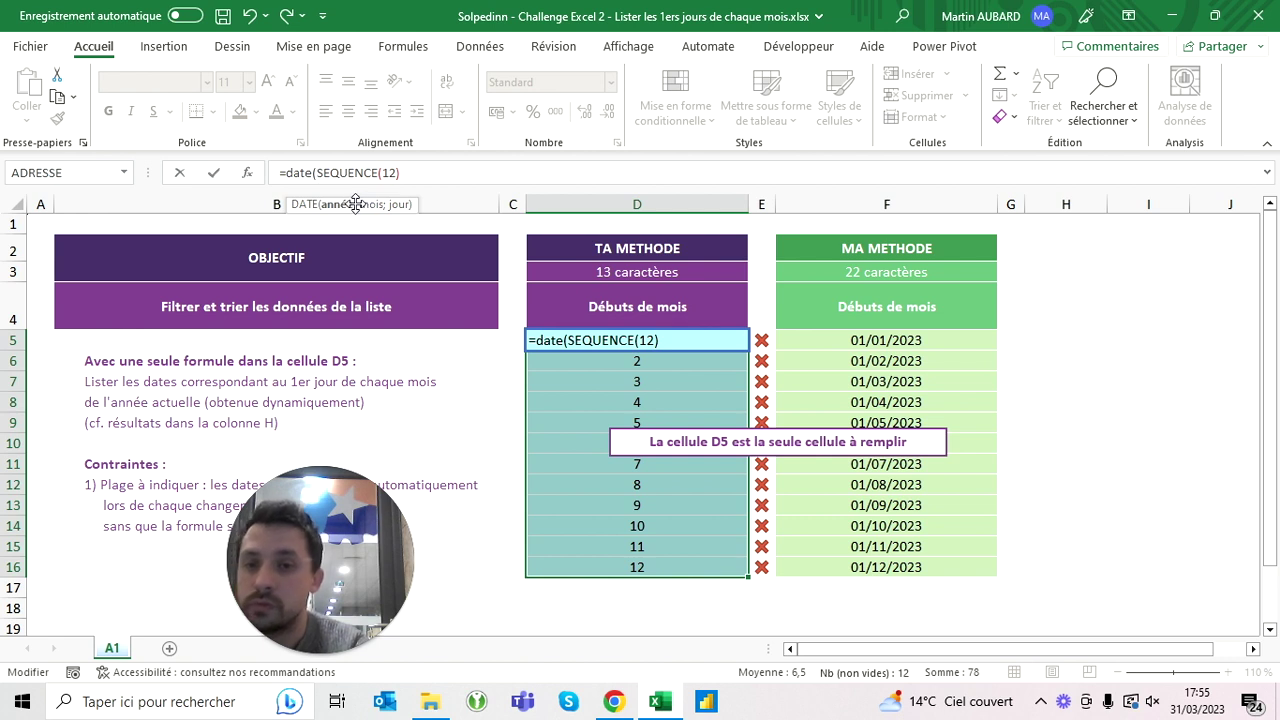
text(2023)
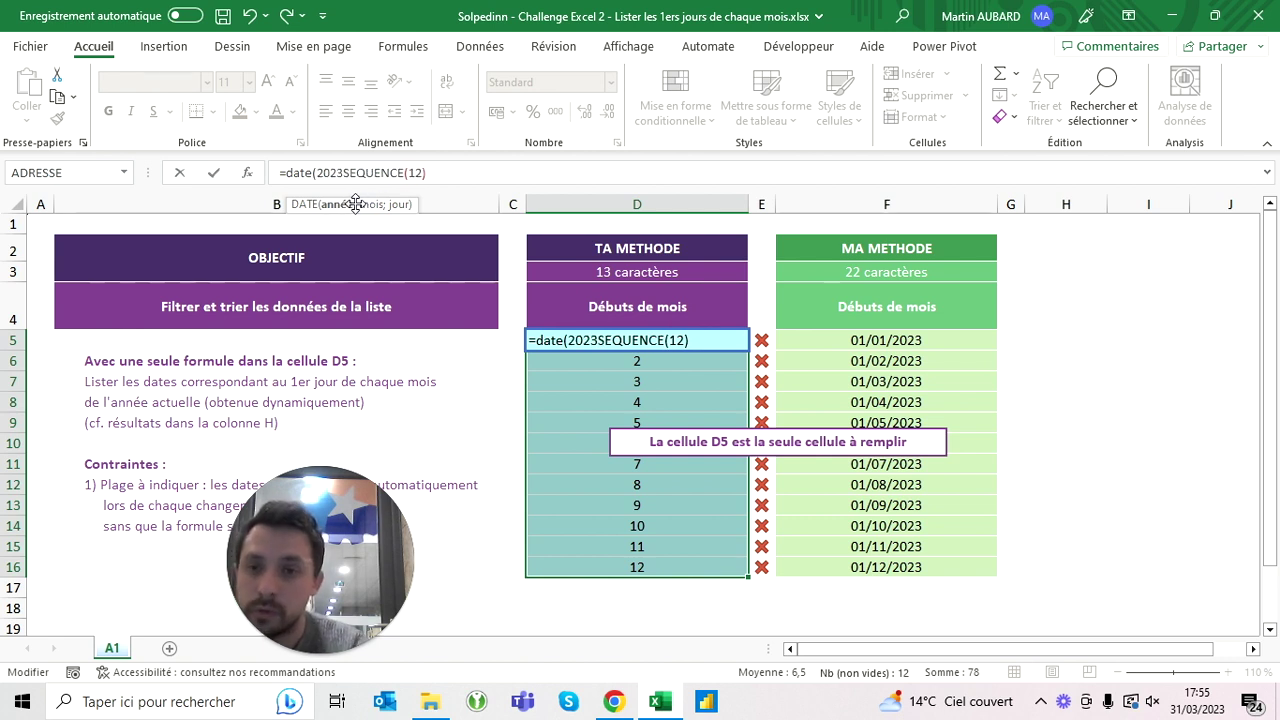
text(;)
key(End)
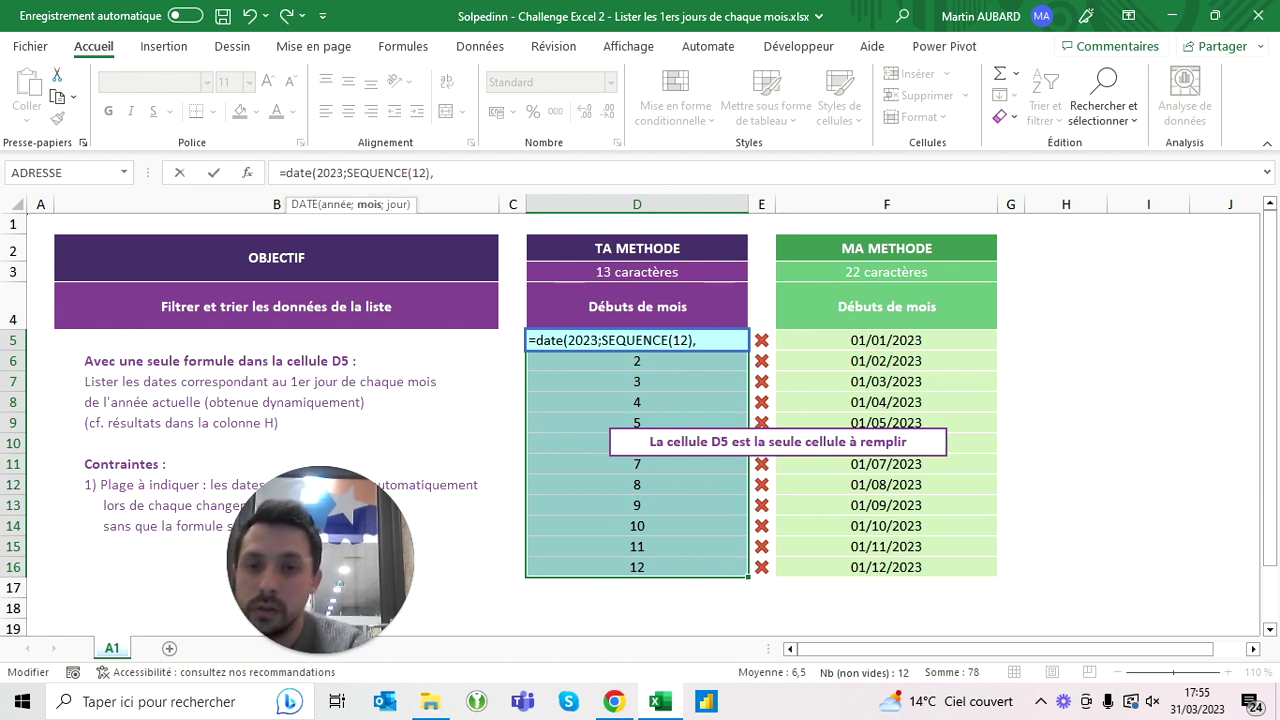
text(;)
key(Left)
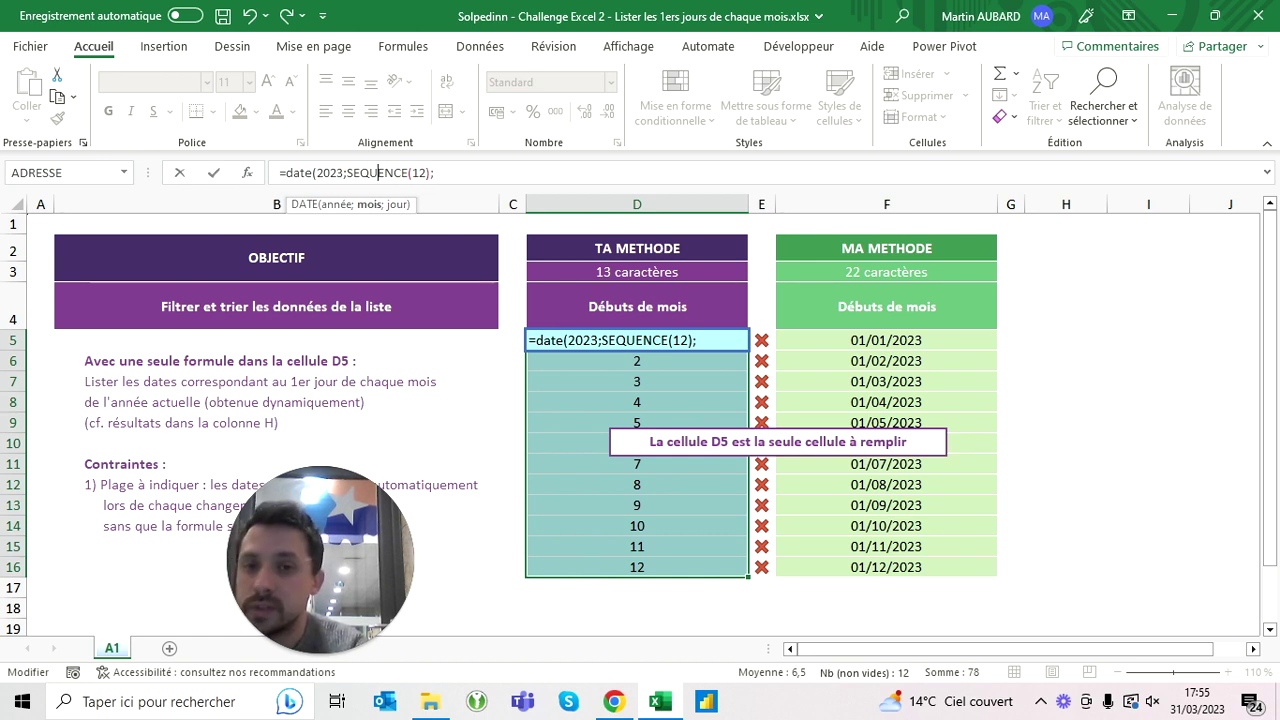
key(End)
text(1)
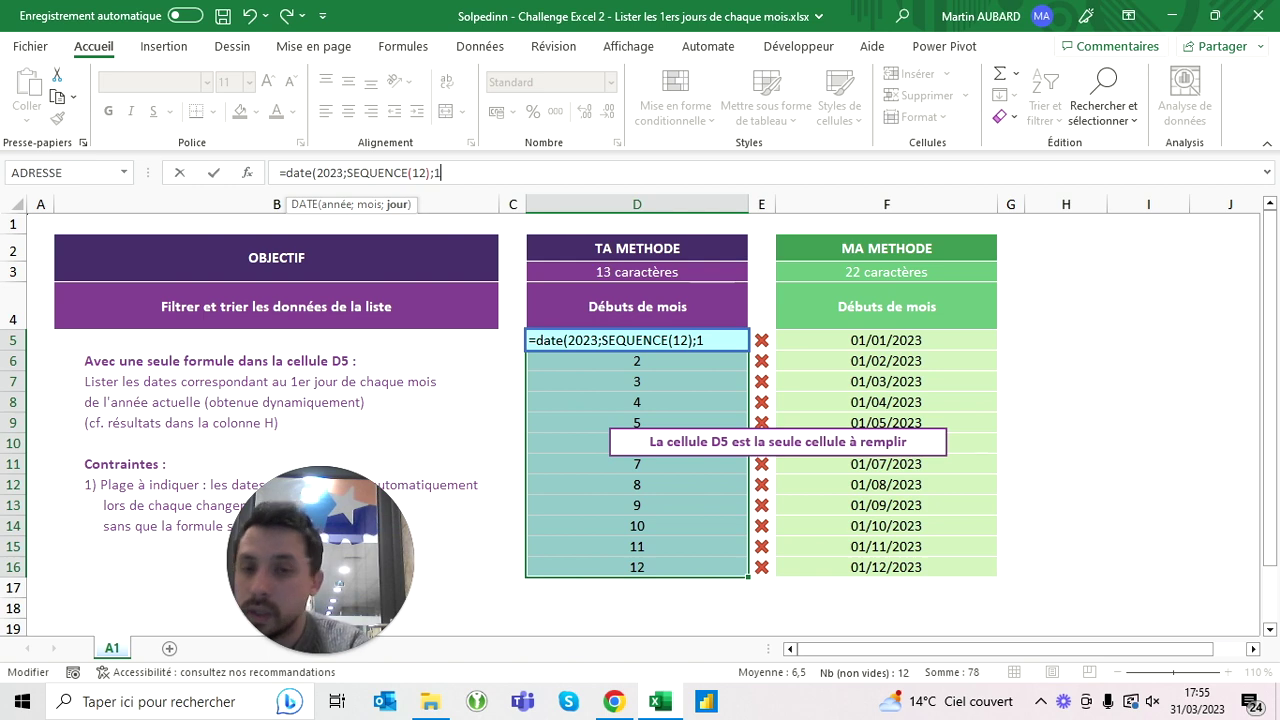
text())
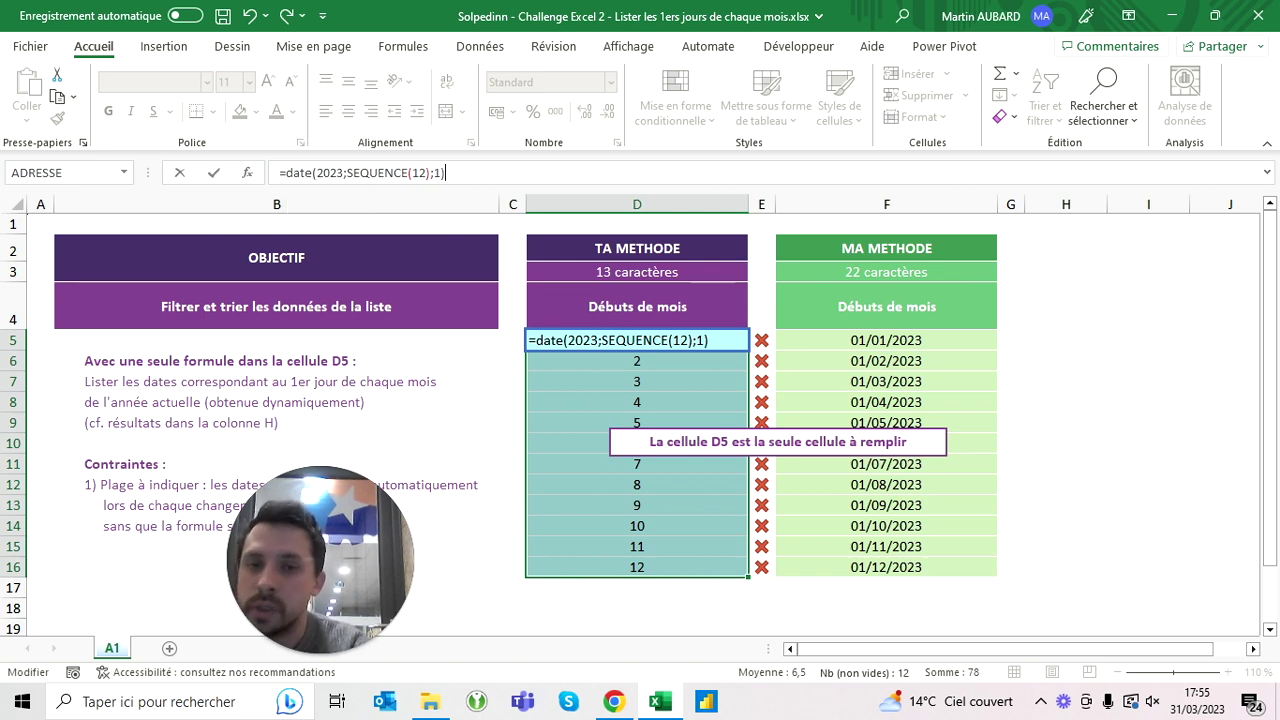
key(ctrl+Return)
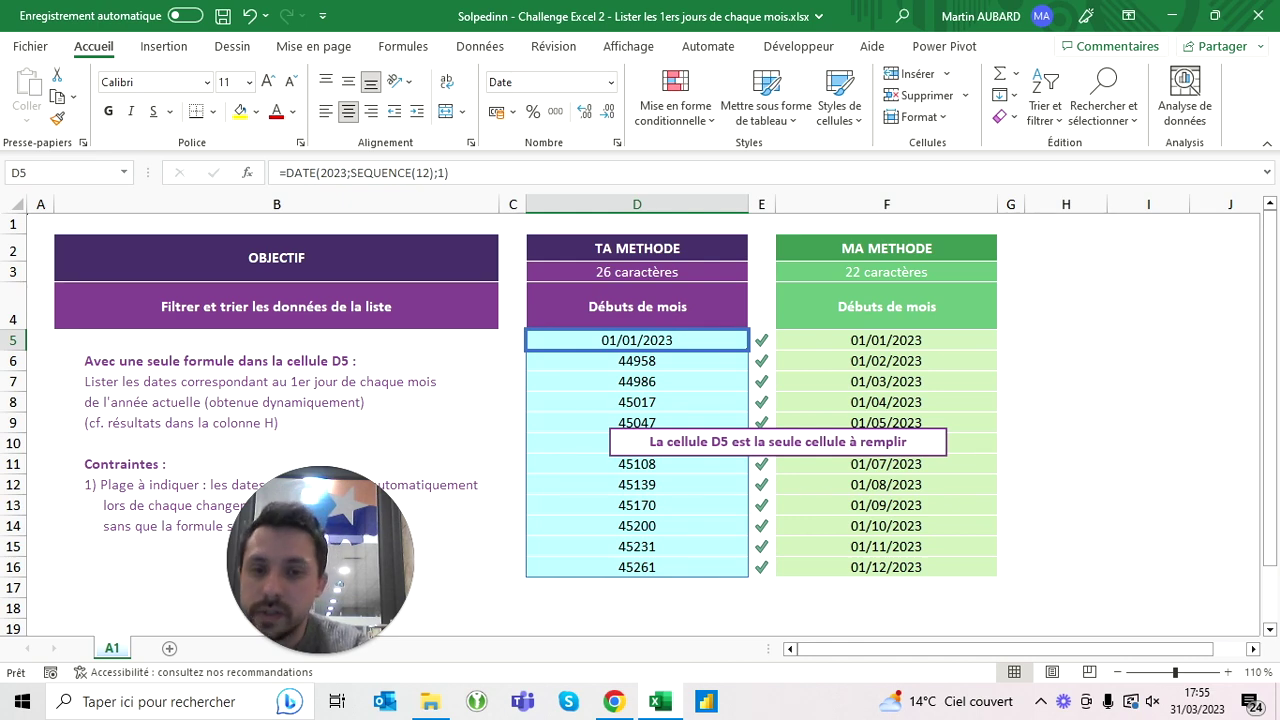
key(ctrl+shift+Down)
Step: Format D5:D16 as Date courte and check the dates 01/01/2023 through 01/12/2023
click(610, 82)
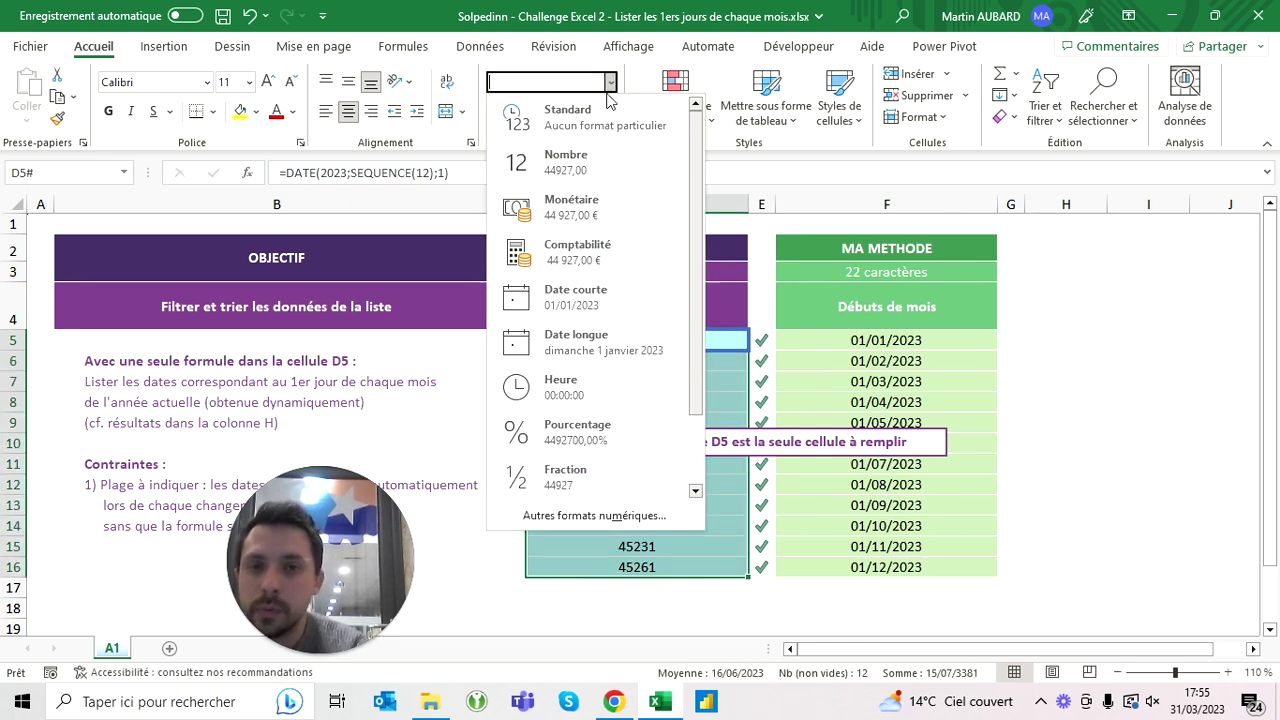
click(571, 297)
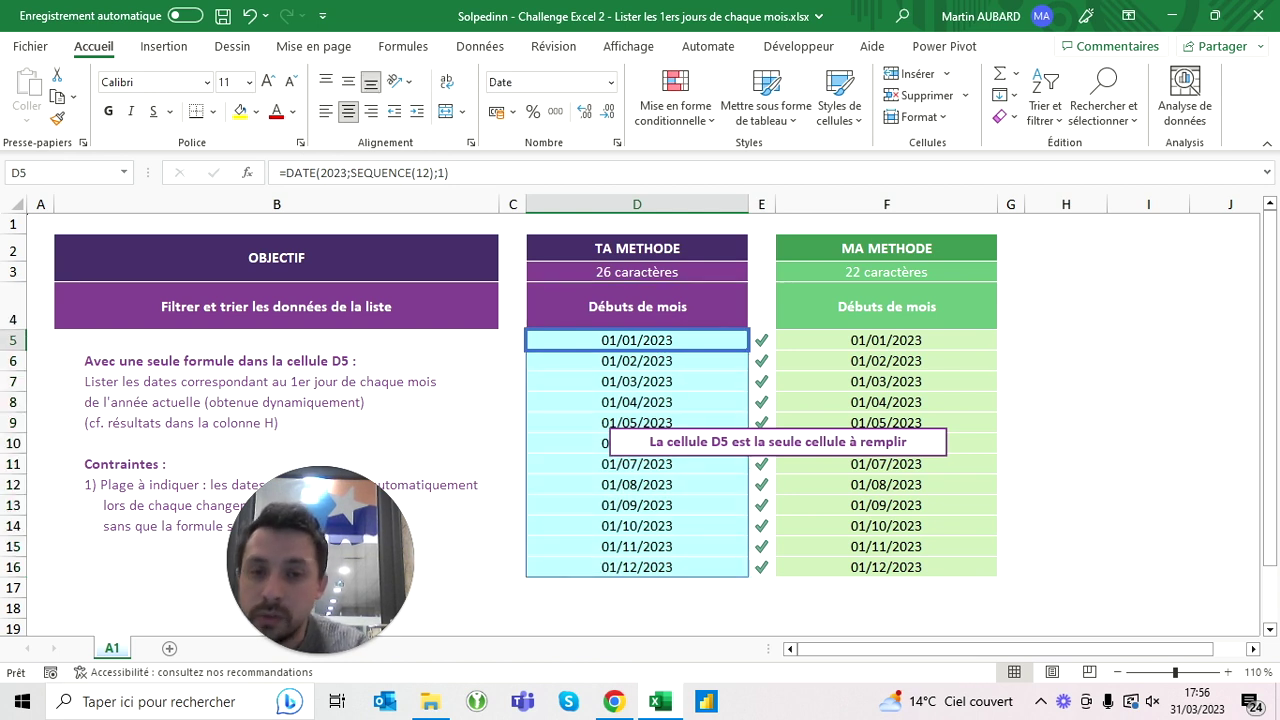
key(Return)
key(Return)
key(Return)
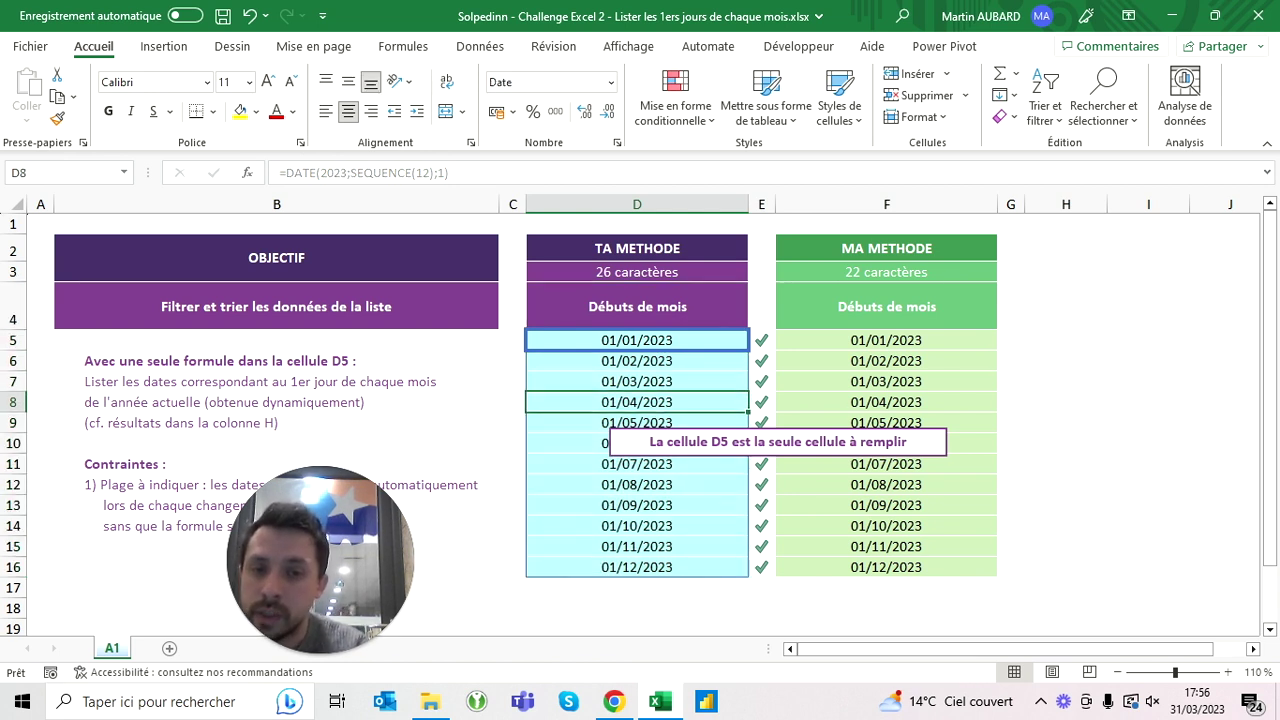
key(Return)
key(Return)
key(Return)
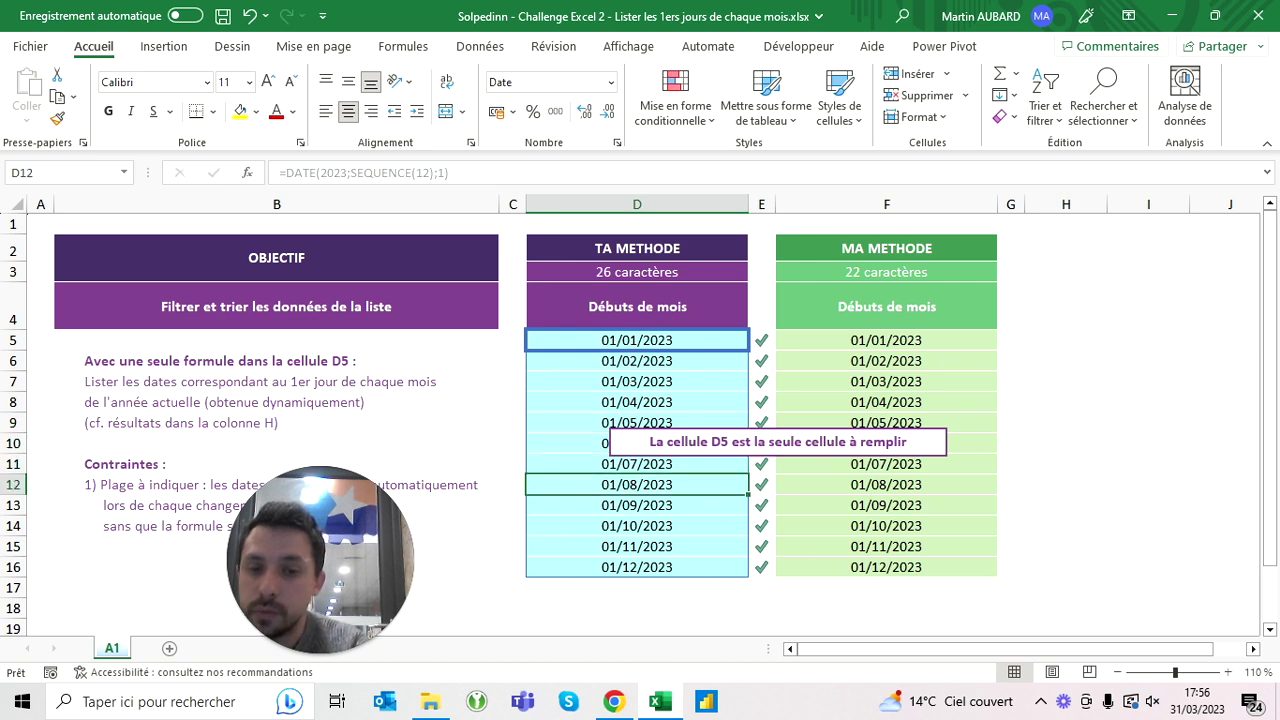
key(Return)
key(Return)
key(Return)
key(Return)
key(Return)
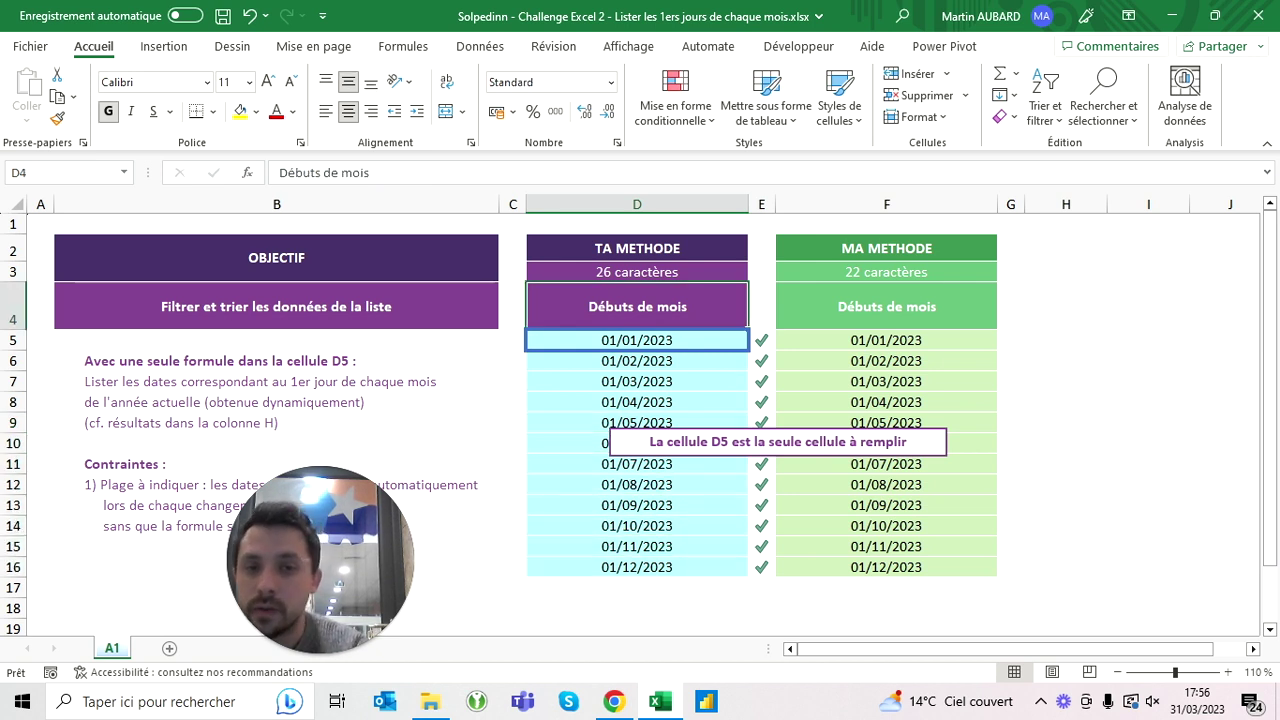
click(637, 340)
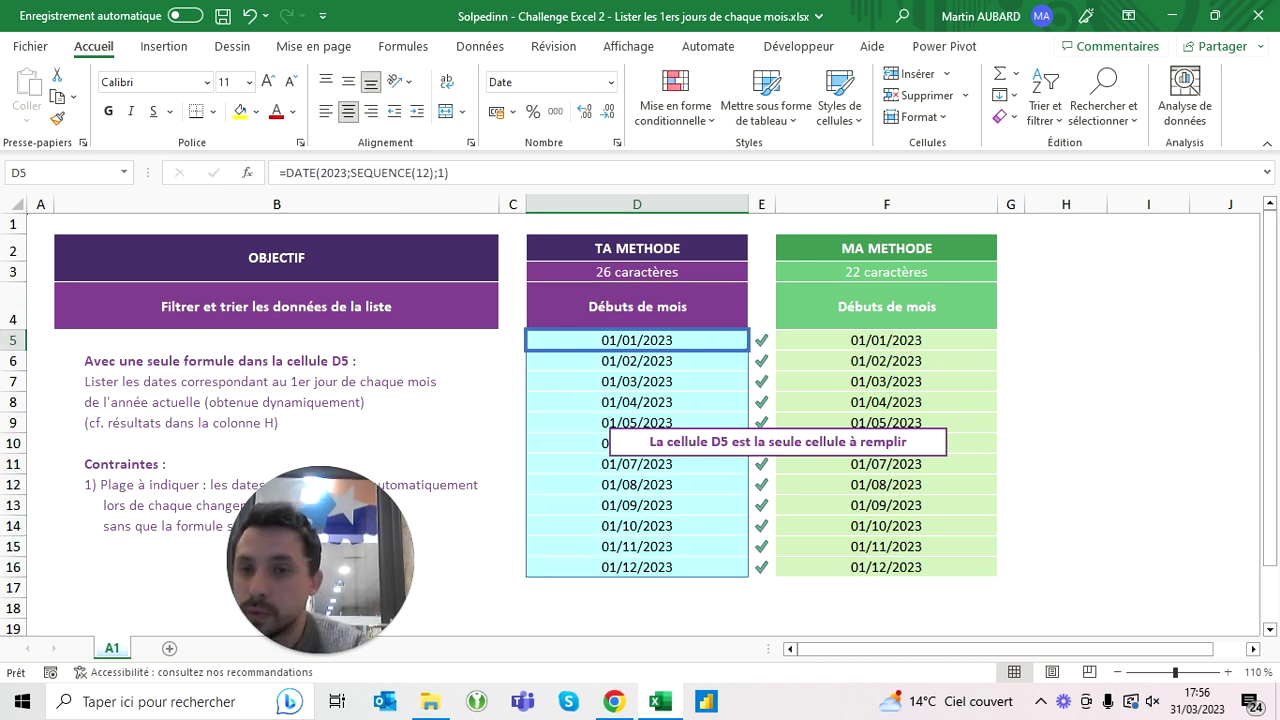
Step: Replace the hard-coded 2023 in D5 with ANNEE(AUJOURDHUI()) so the year is dynamic
click(340, 172)
key(BackSpace)
key(BackSpace)
key(BackSpace)
key(BackSpace)
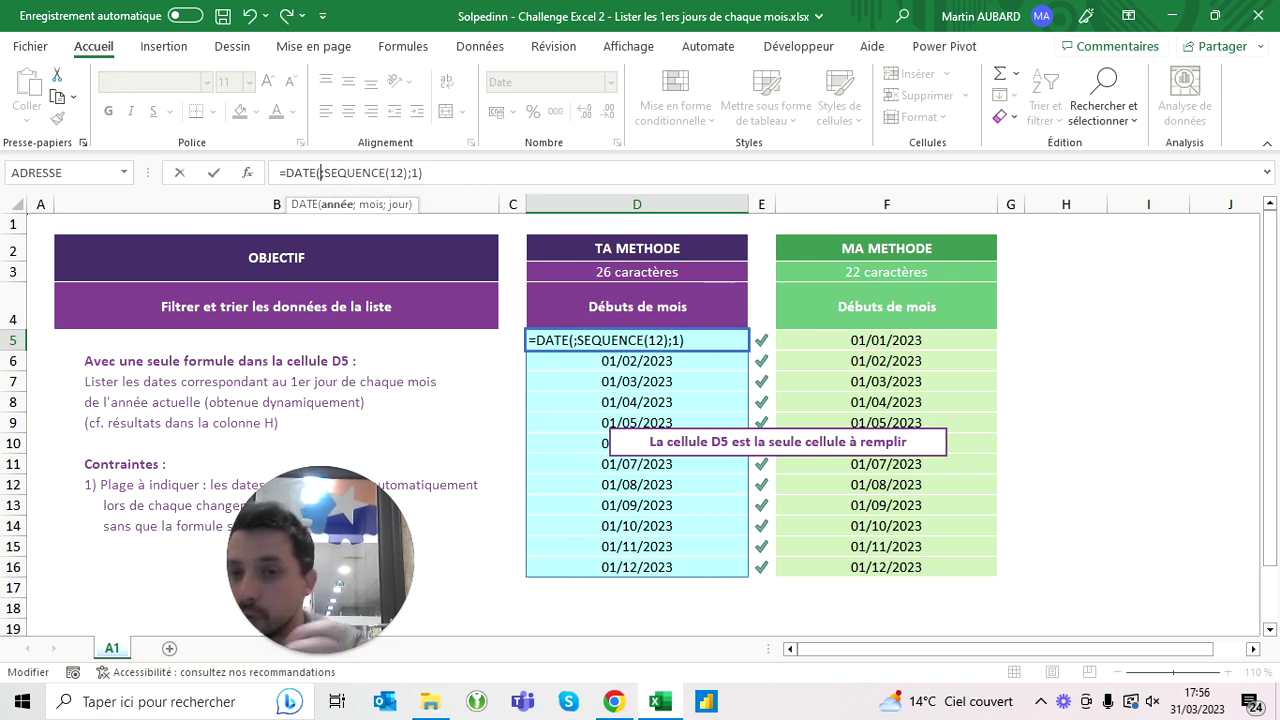
text(ann)
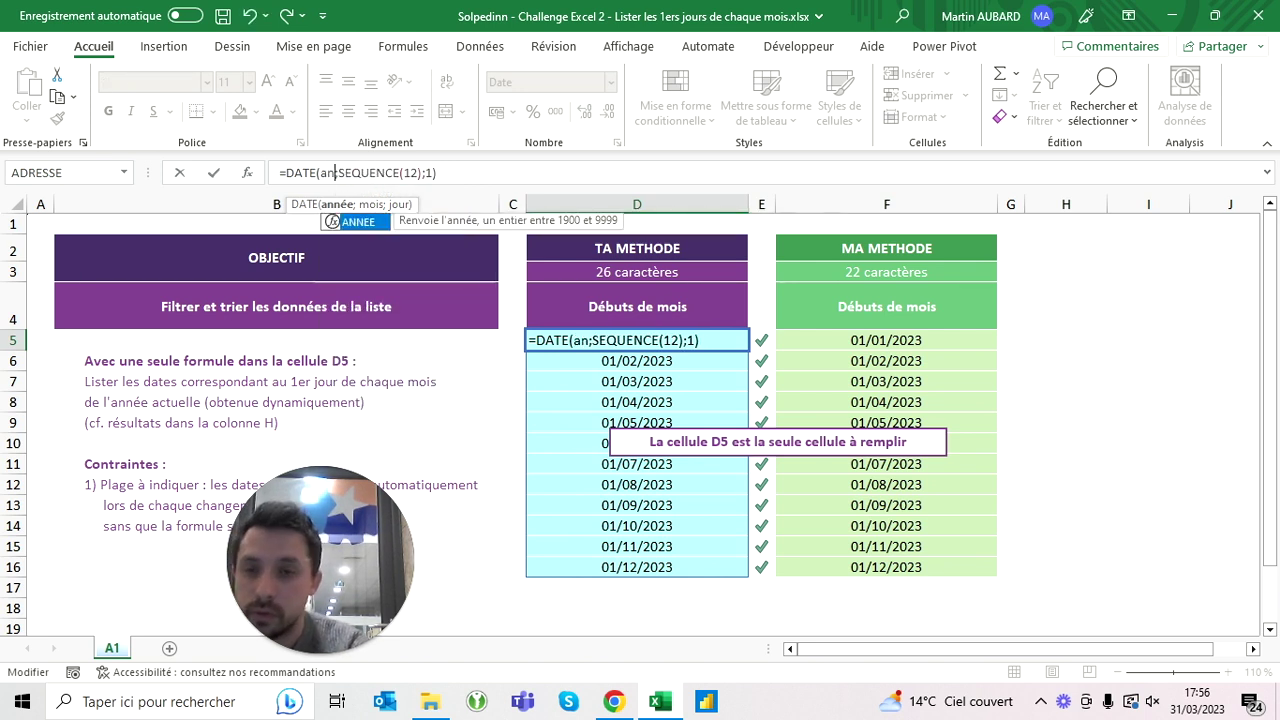
text(ee(aujourd)
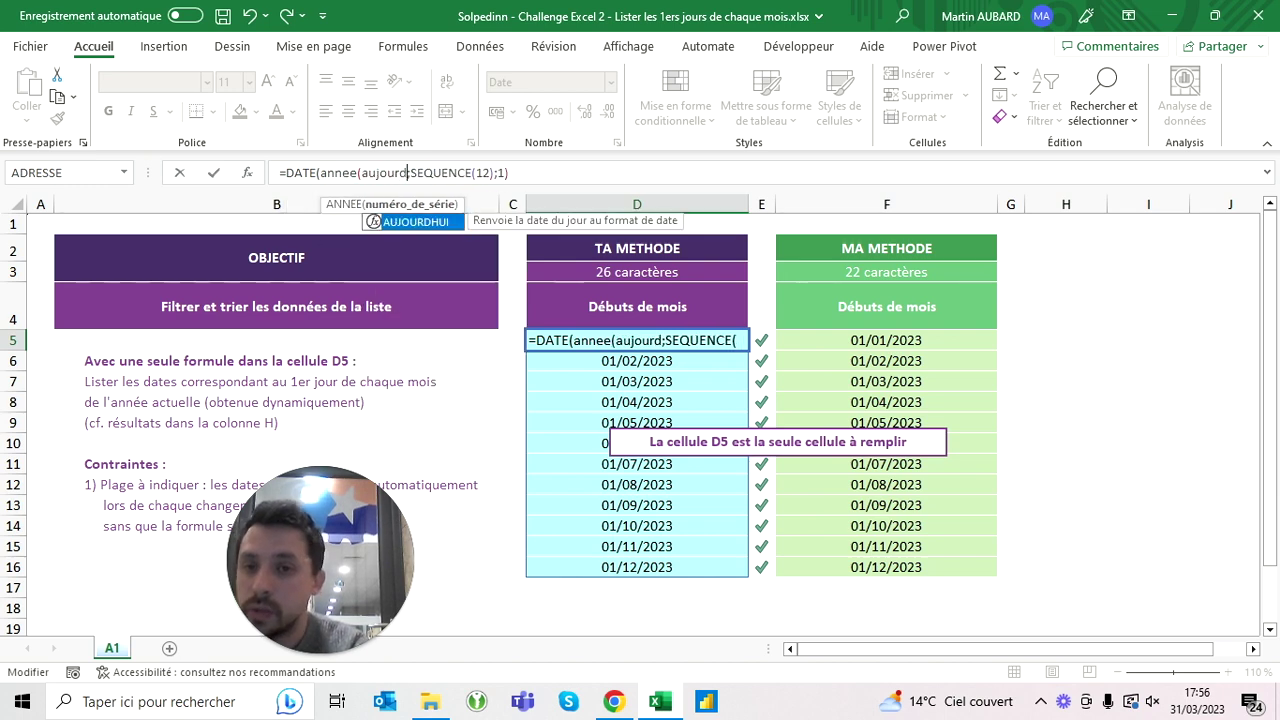
text(hui()))
key(Return)
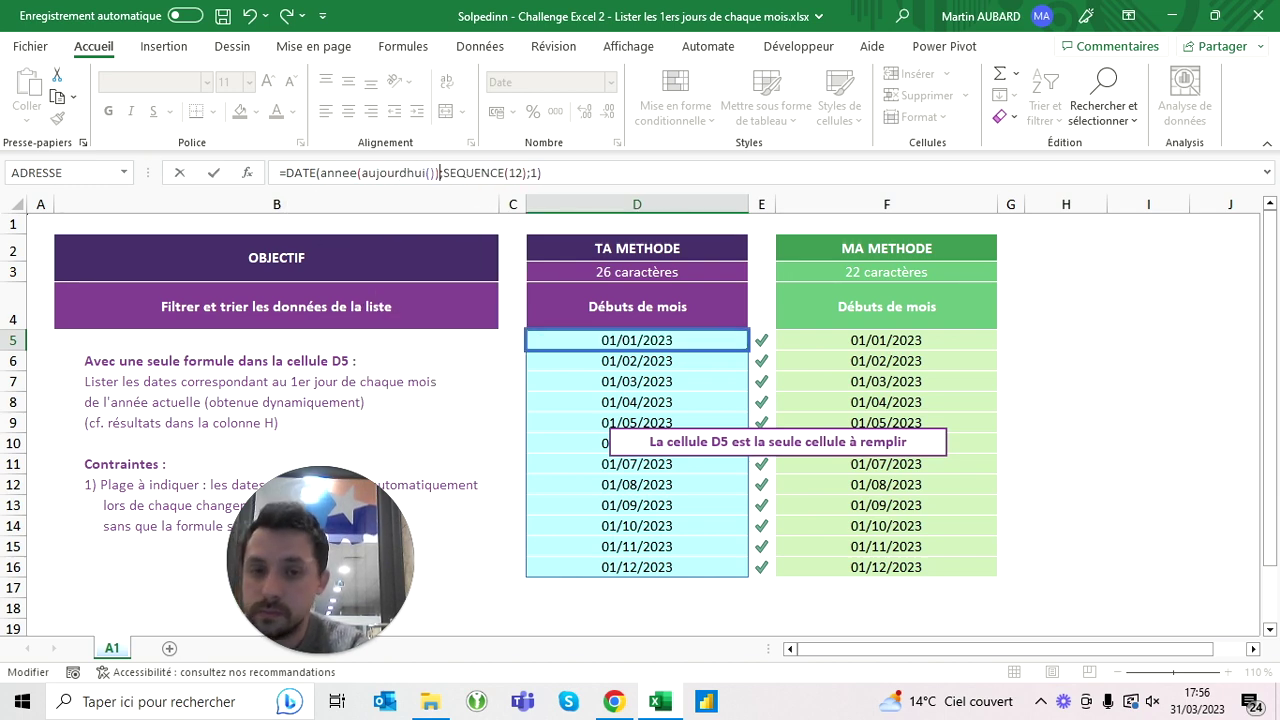
key(Up)
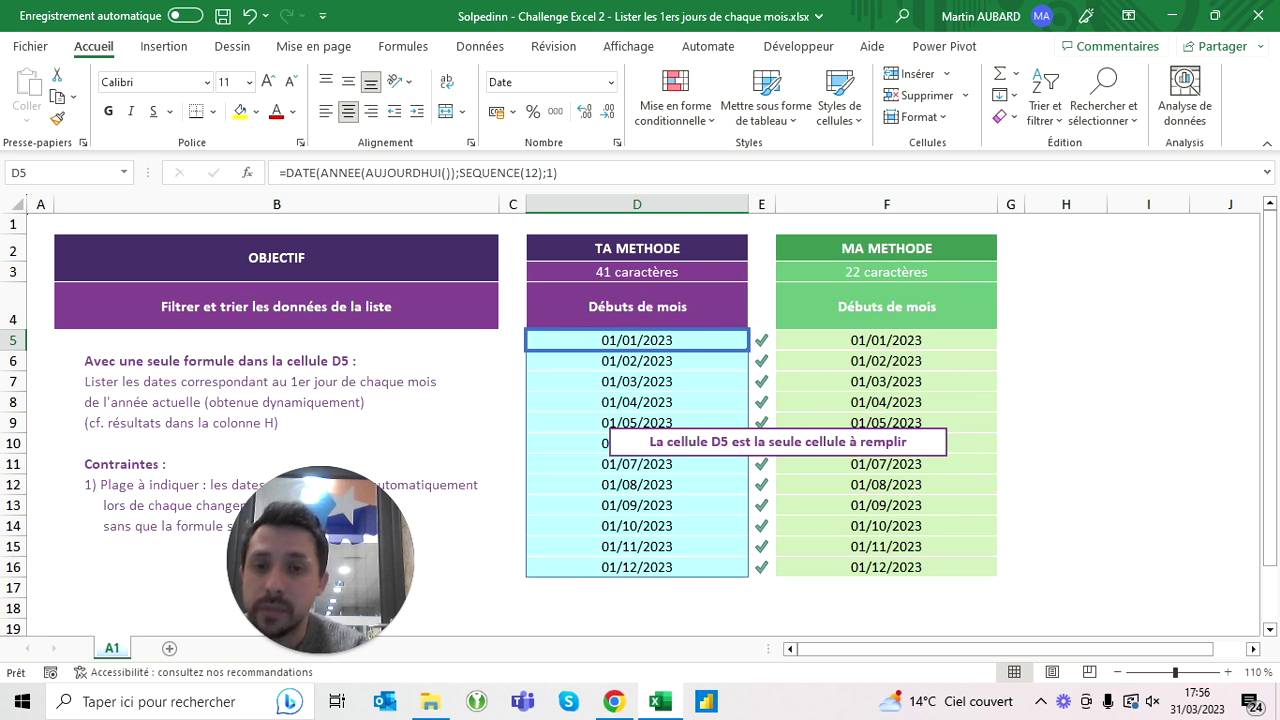
Step: Clear D5's formula and enter 1-1, which Excel stores as 01/01/2023
key(Delete)
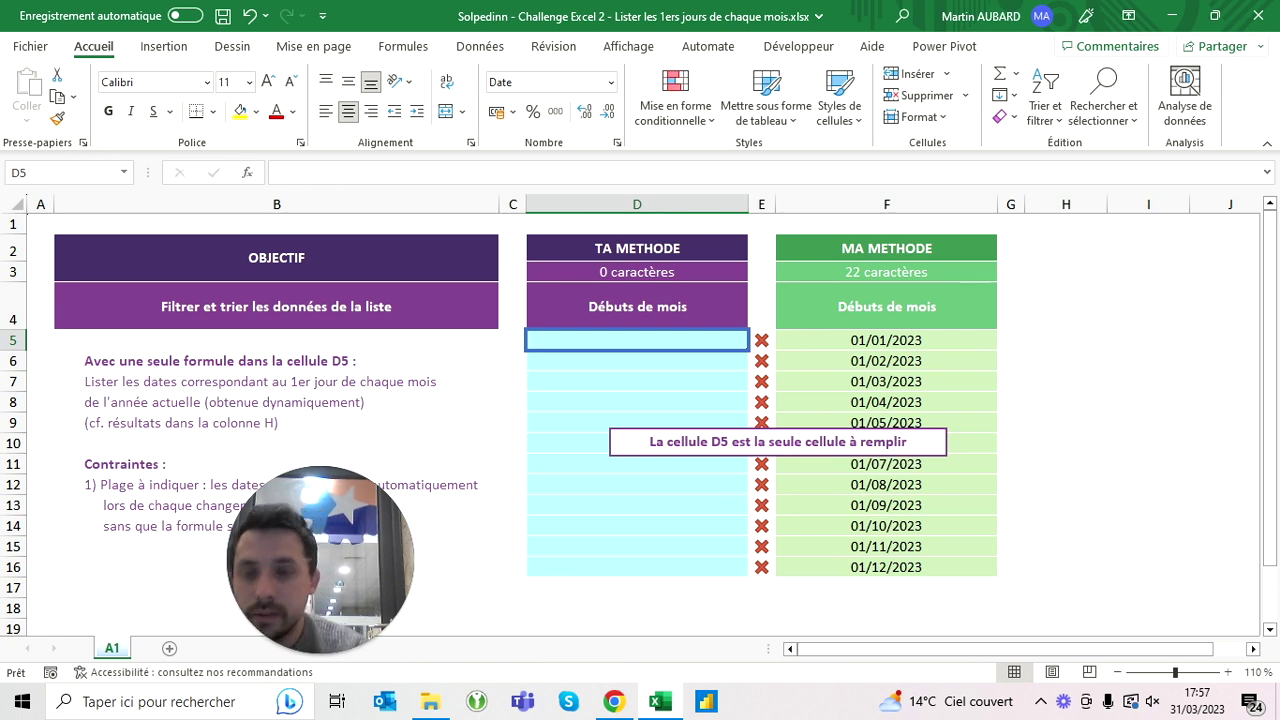
text(1)
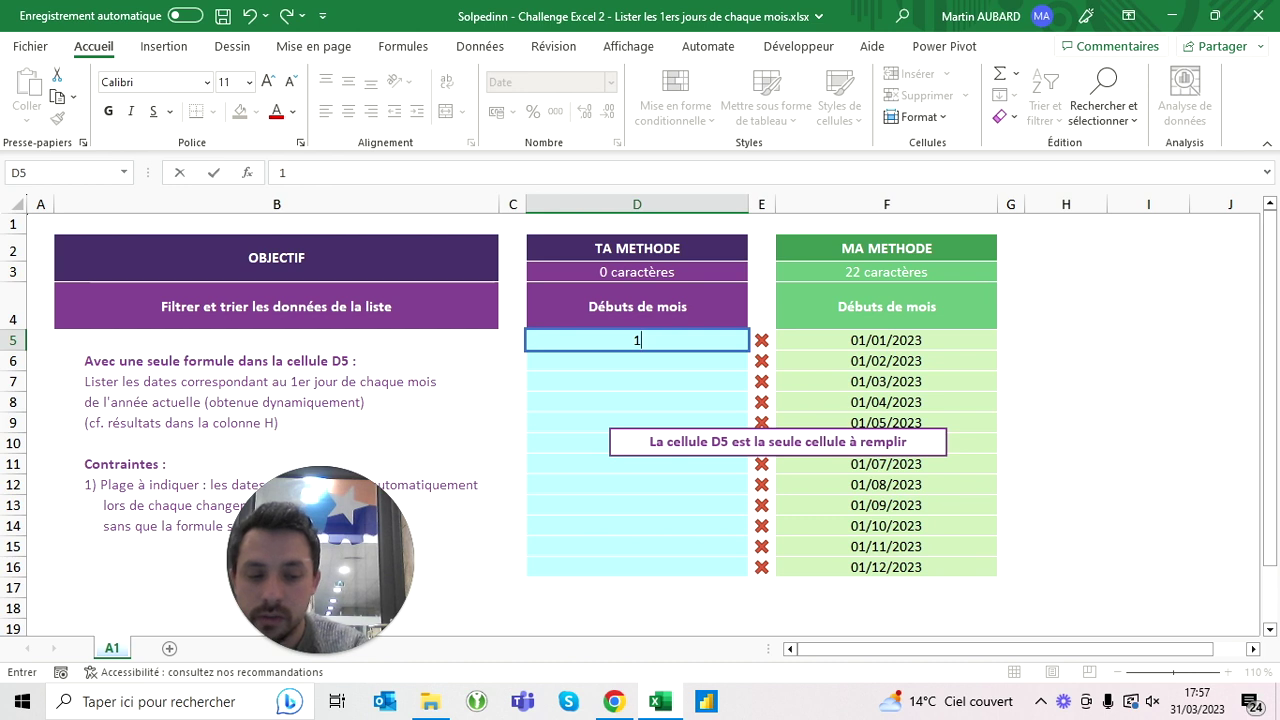
text(-1)
key(Return)
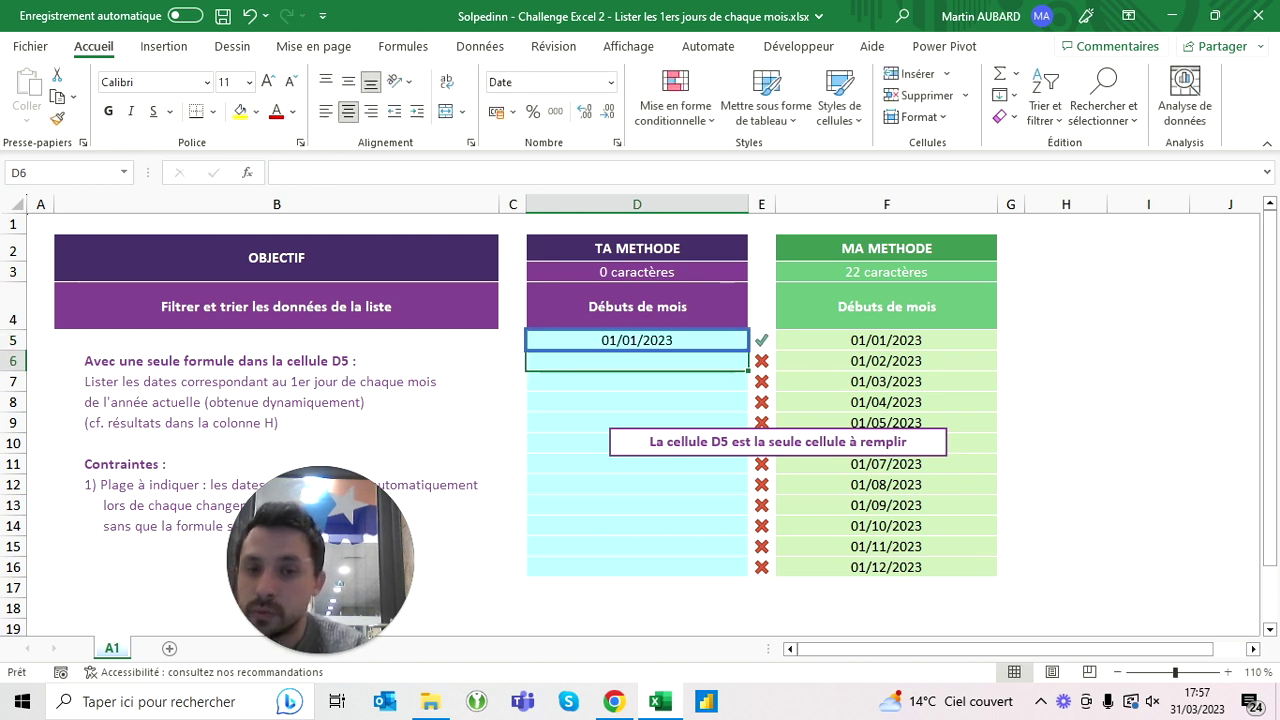
key(Up)
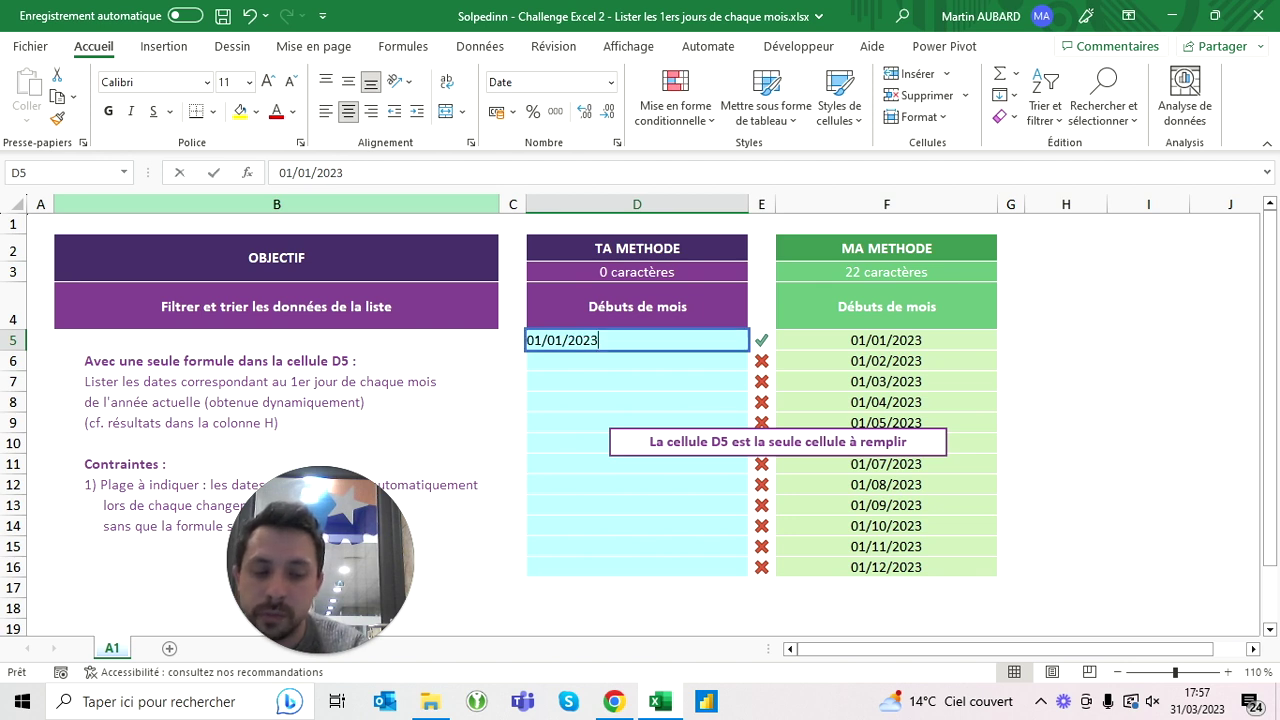
Step: Enter 28-4 in D5 so it holds the date 28/04/2023
text(28-4)
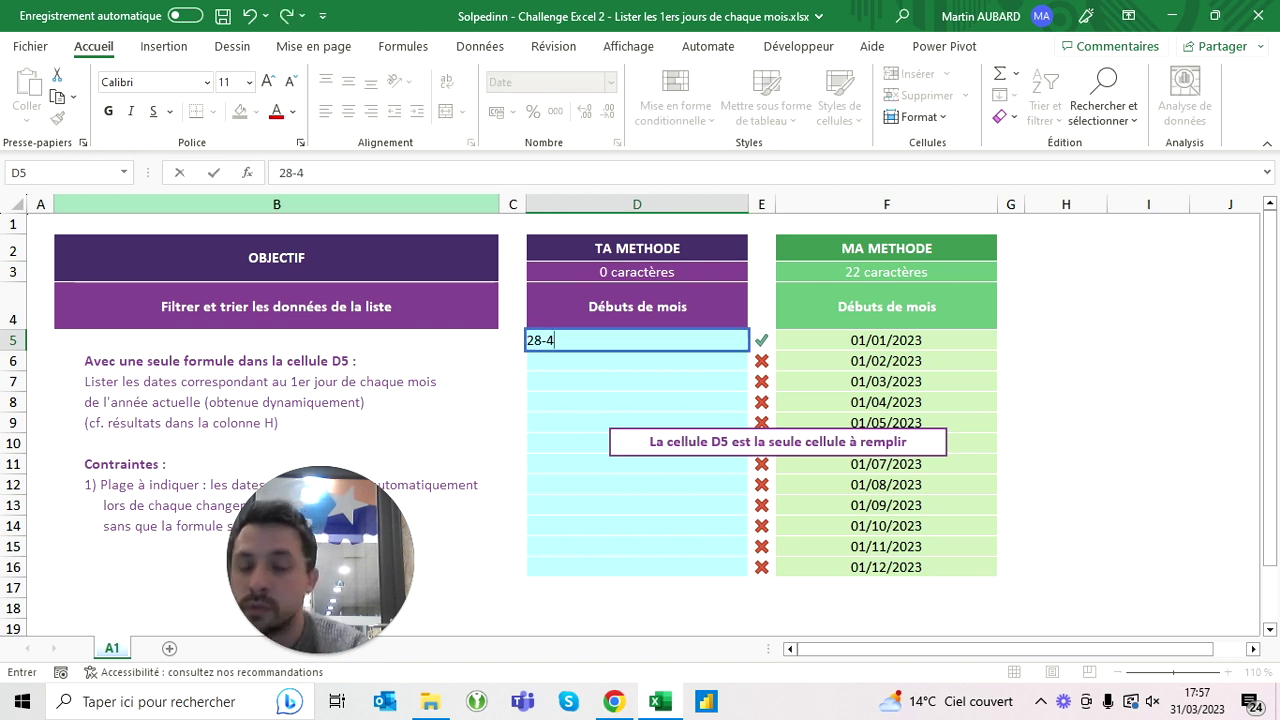
key(Return)
key(Up)
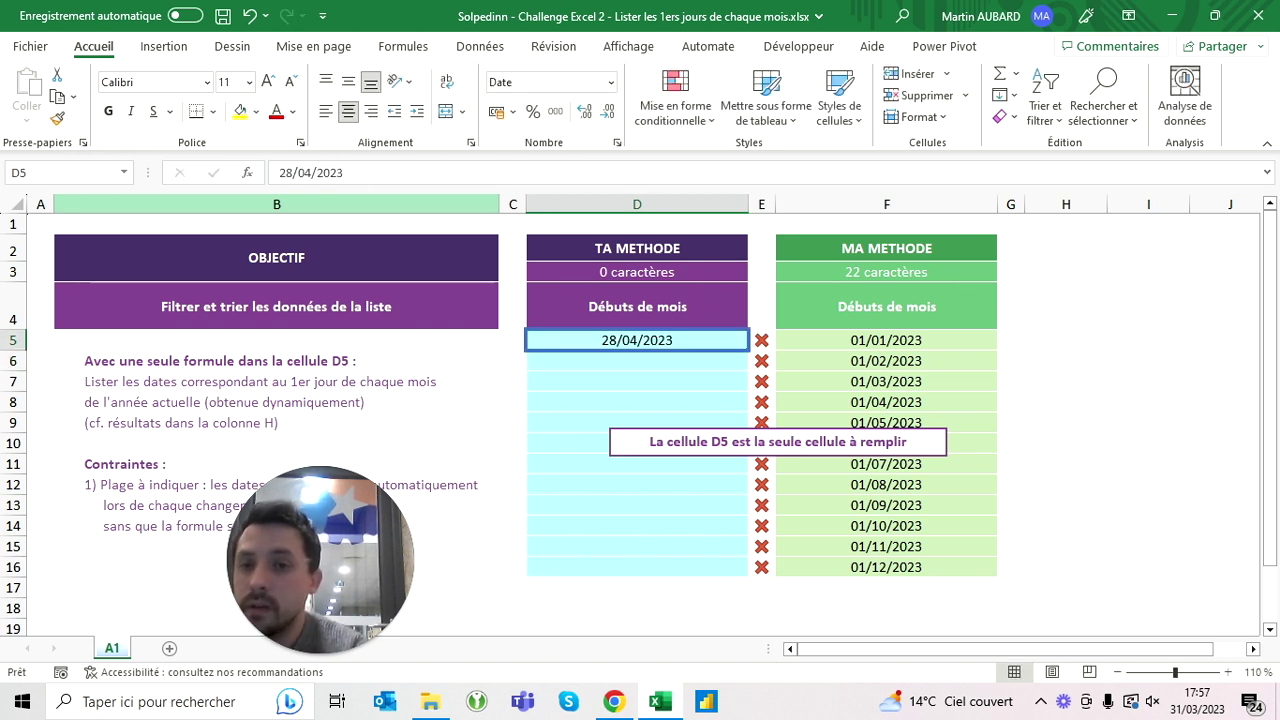
key(F2)
key(Escape)
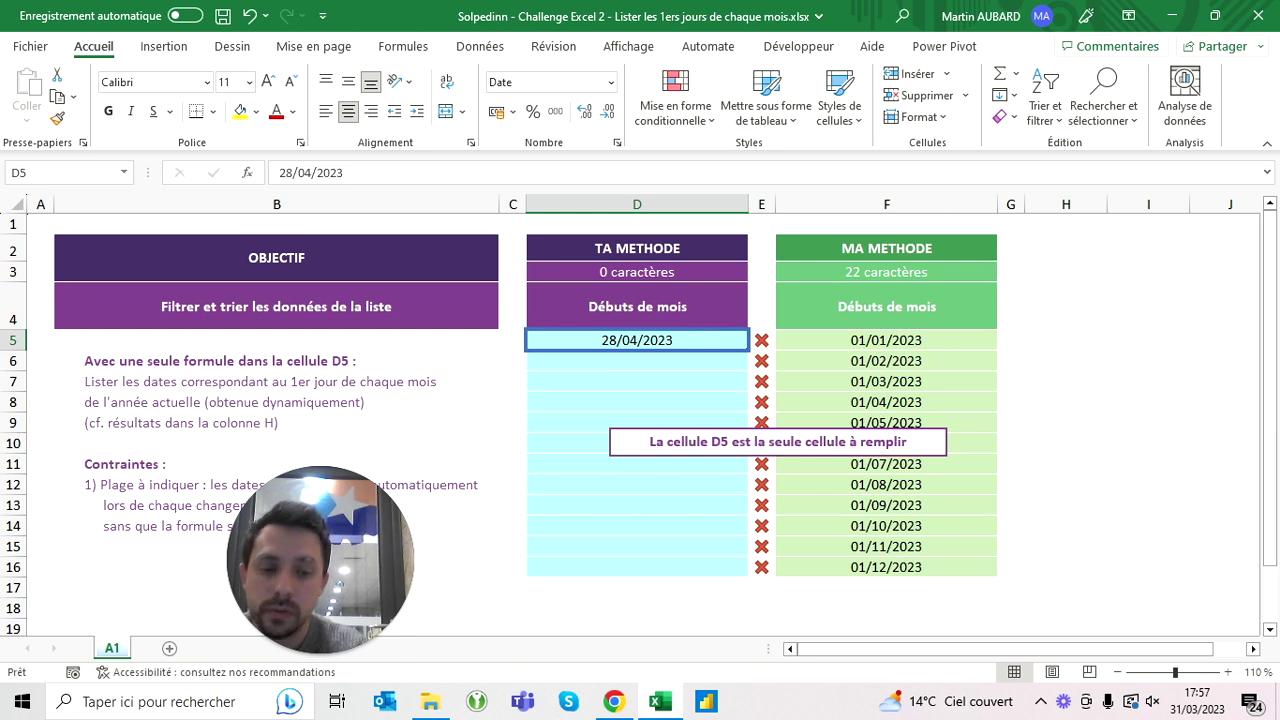
Step: Enter ="1/1"+0 in D5 so it returns the date 01/01/2023
text(=)
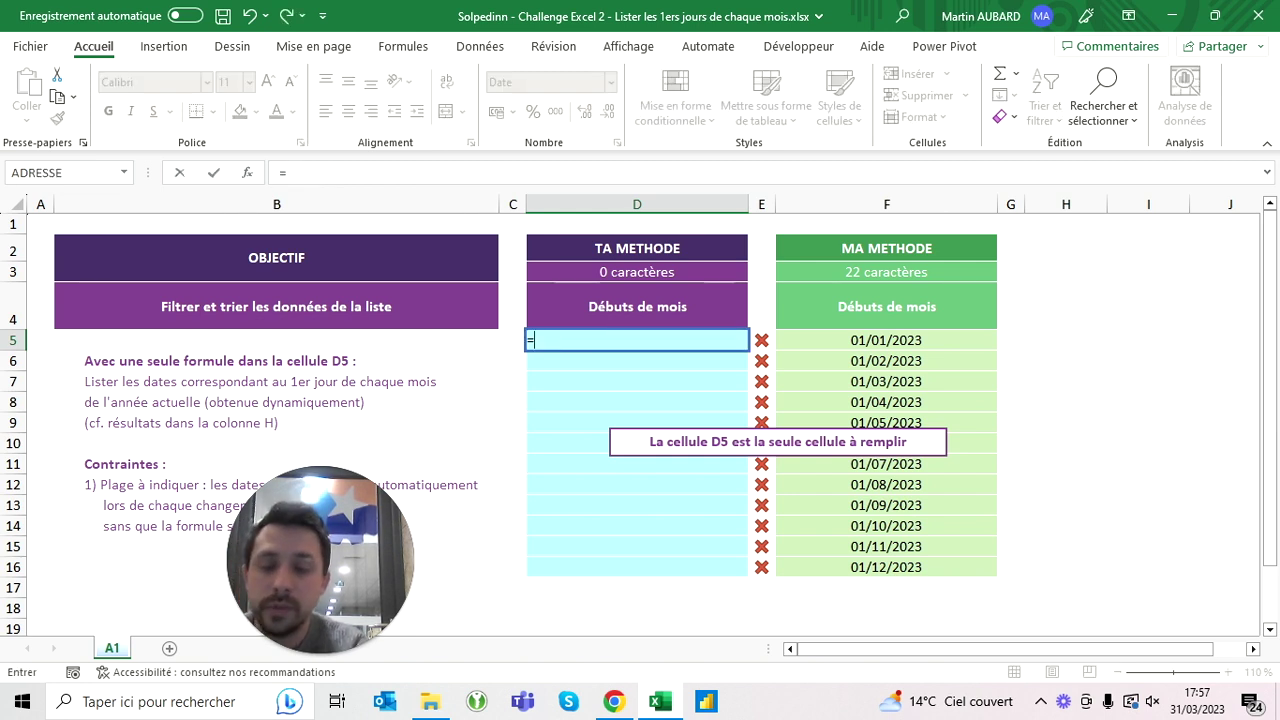
text("1/)
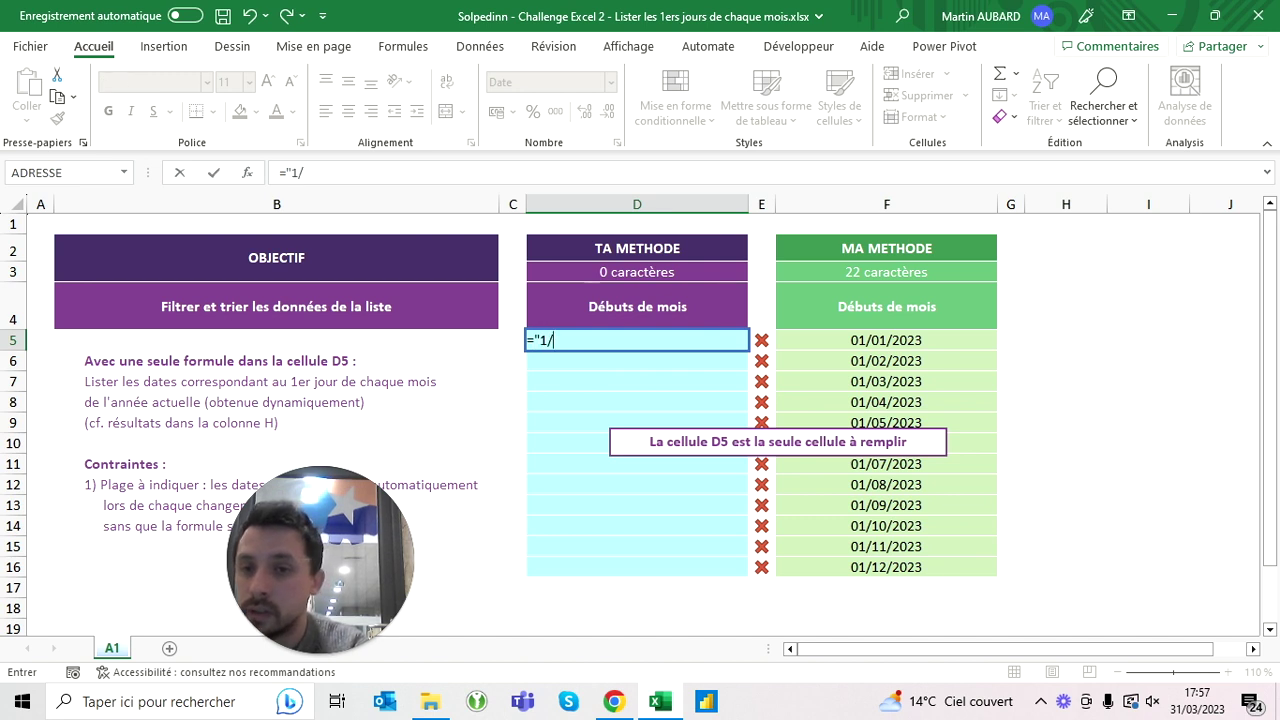
text(1")
key(Return)
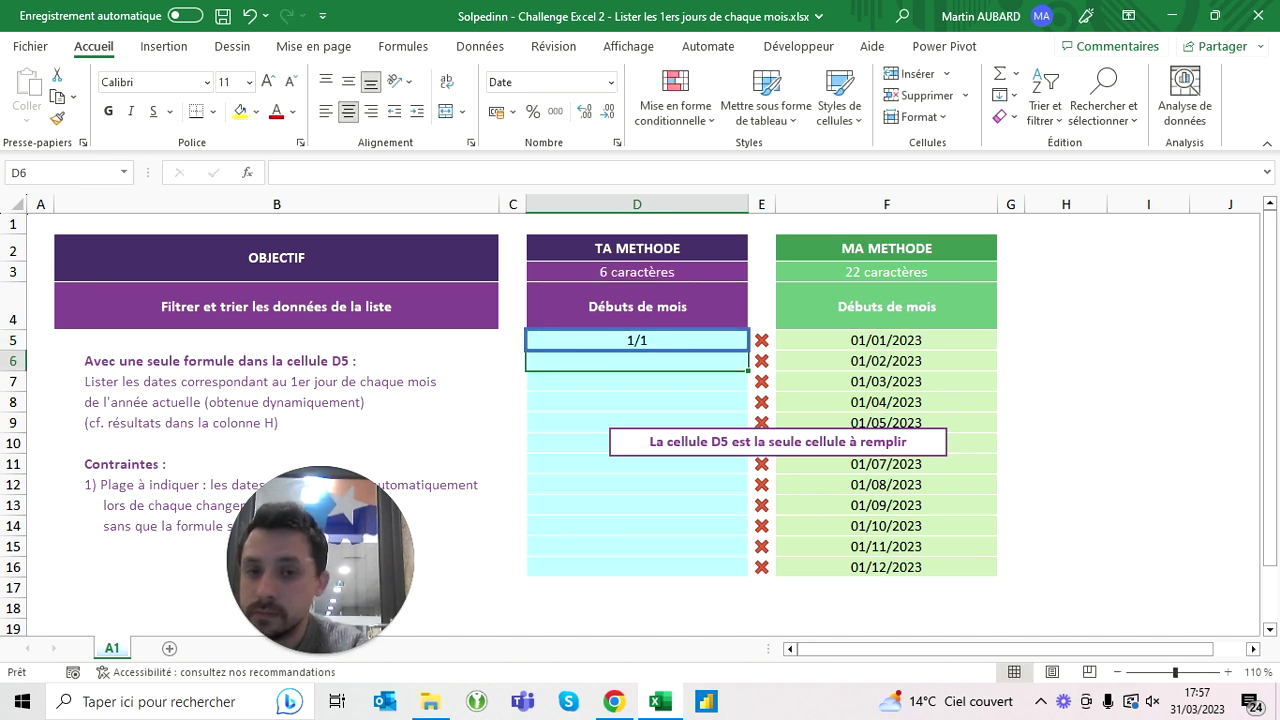
click(637, 340)
key(F2)
text(+)
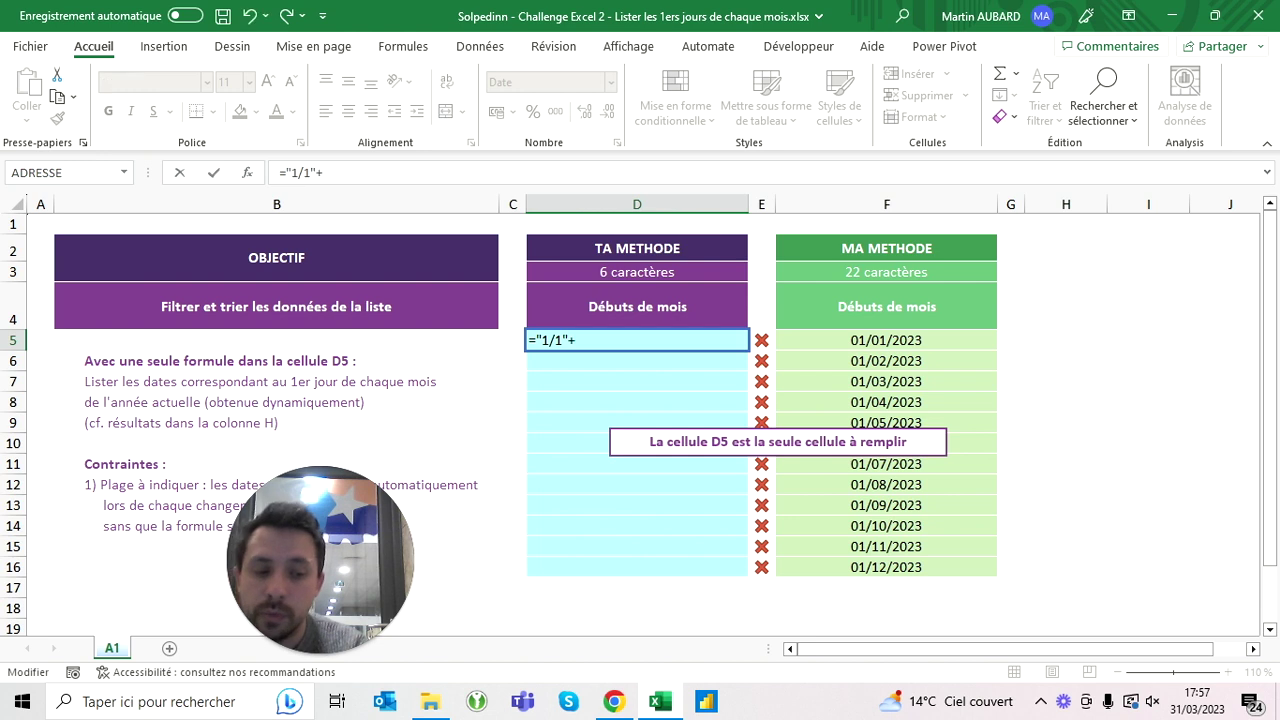
text(0)
key(ctrl+Return)
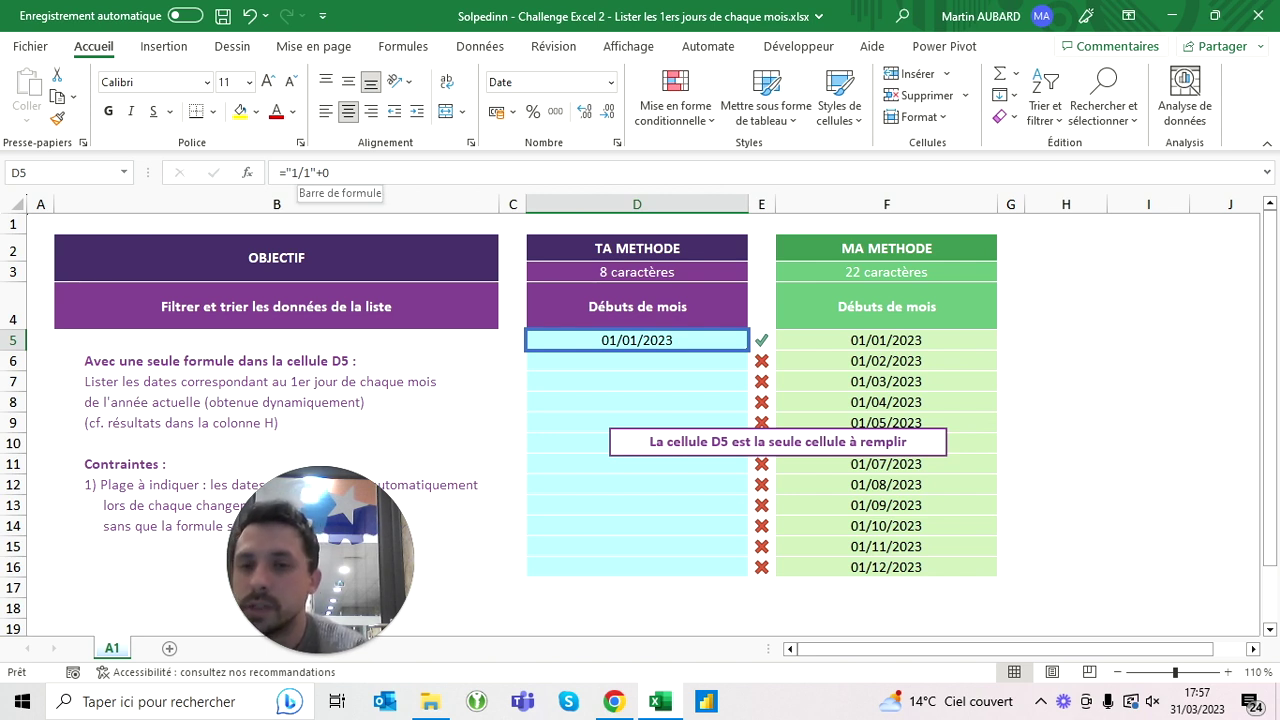
Step: Review D5's ="1/1"+0 formula in edit mode, leaving it unchanged
click(288, 172)
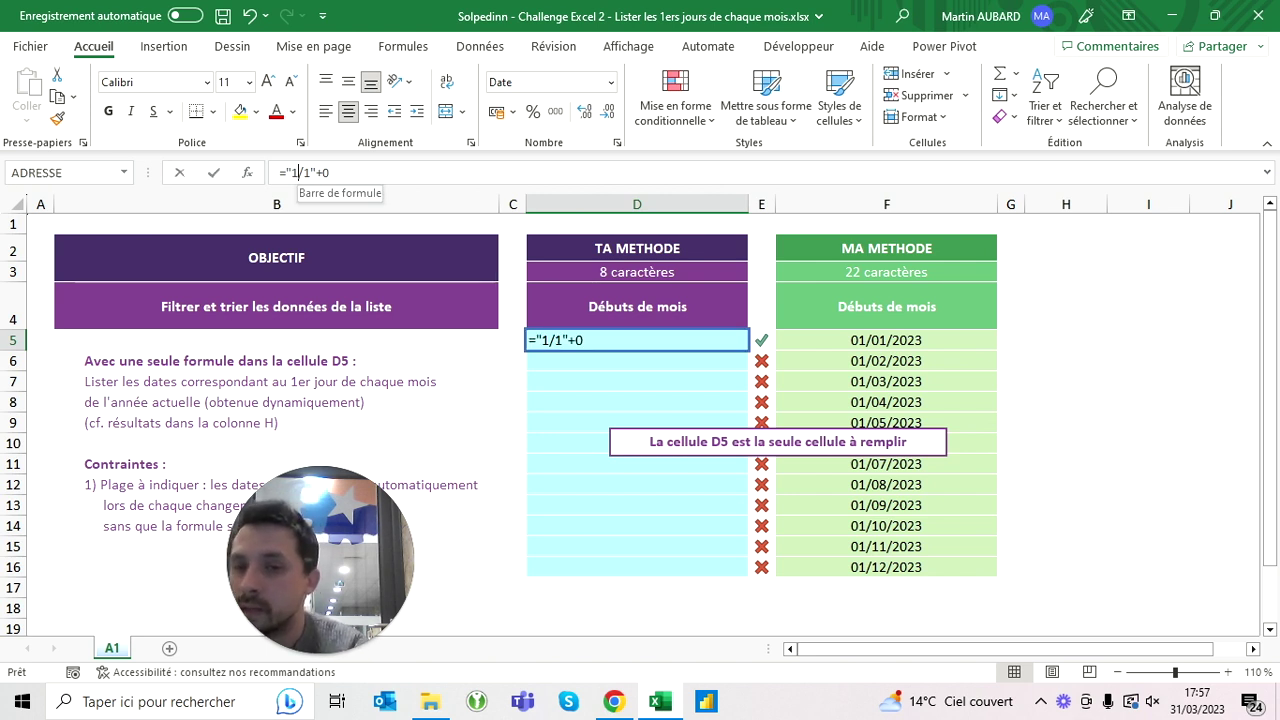
key(Escape)
key(F2)
key(Escape)
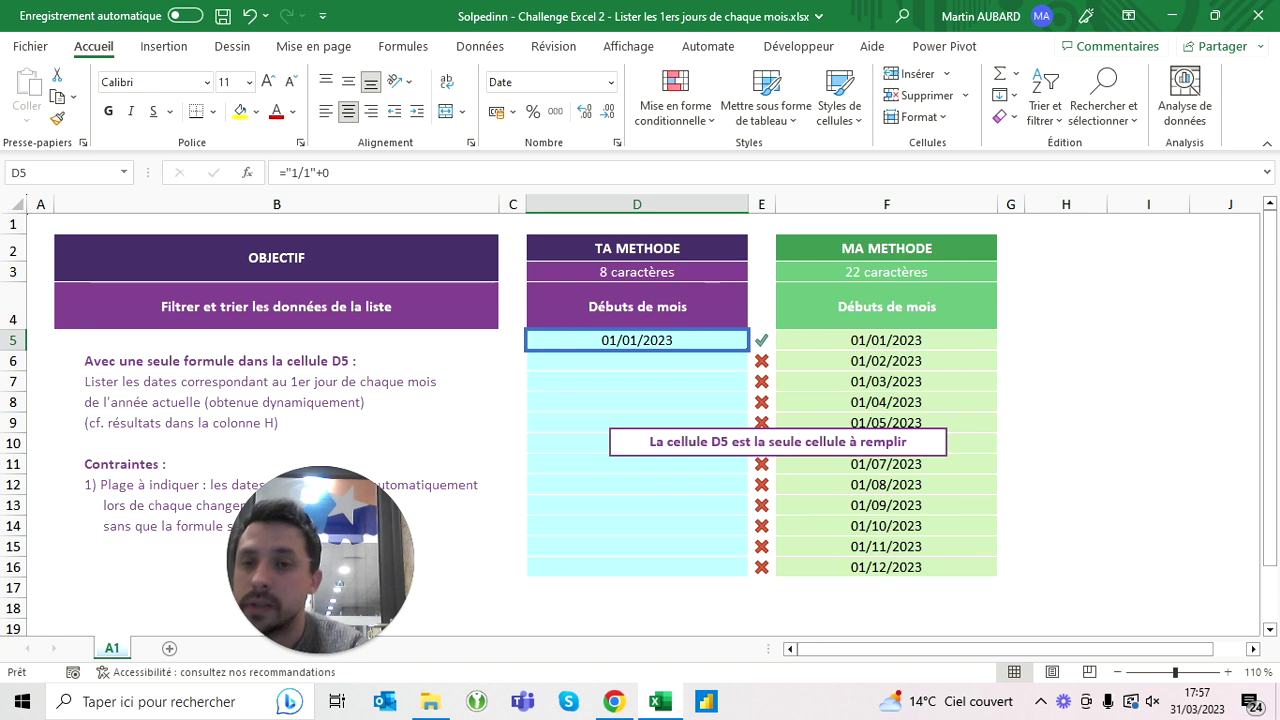
key(F2)
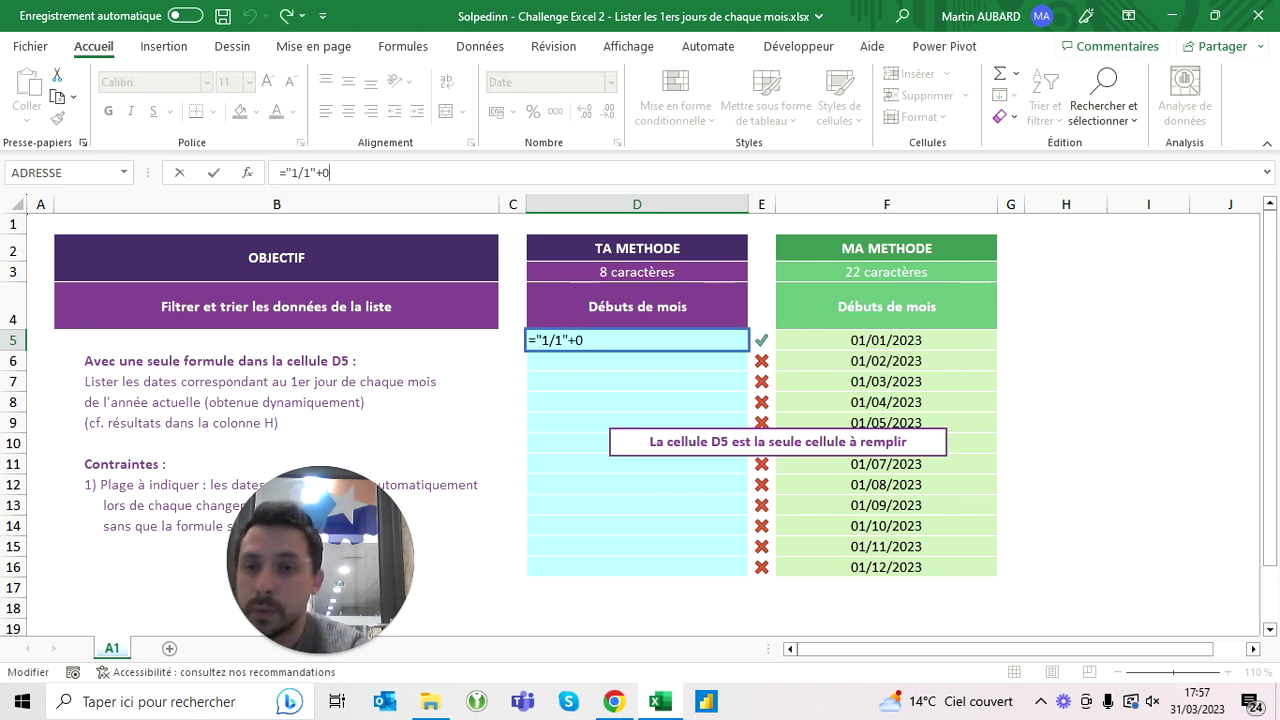
Step: Change D5's formula to ="1/"&SEQUENCE(12) to build one text entry per month
key(BackSpace)
key(BackSpace)
key(BackSpace)
key(BackSpace)
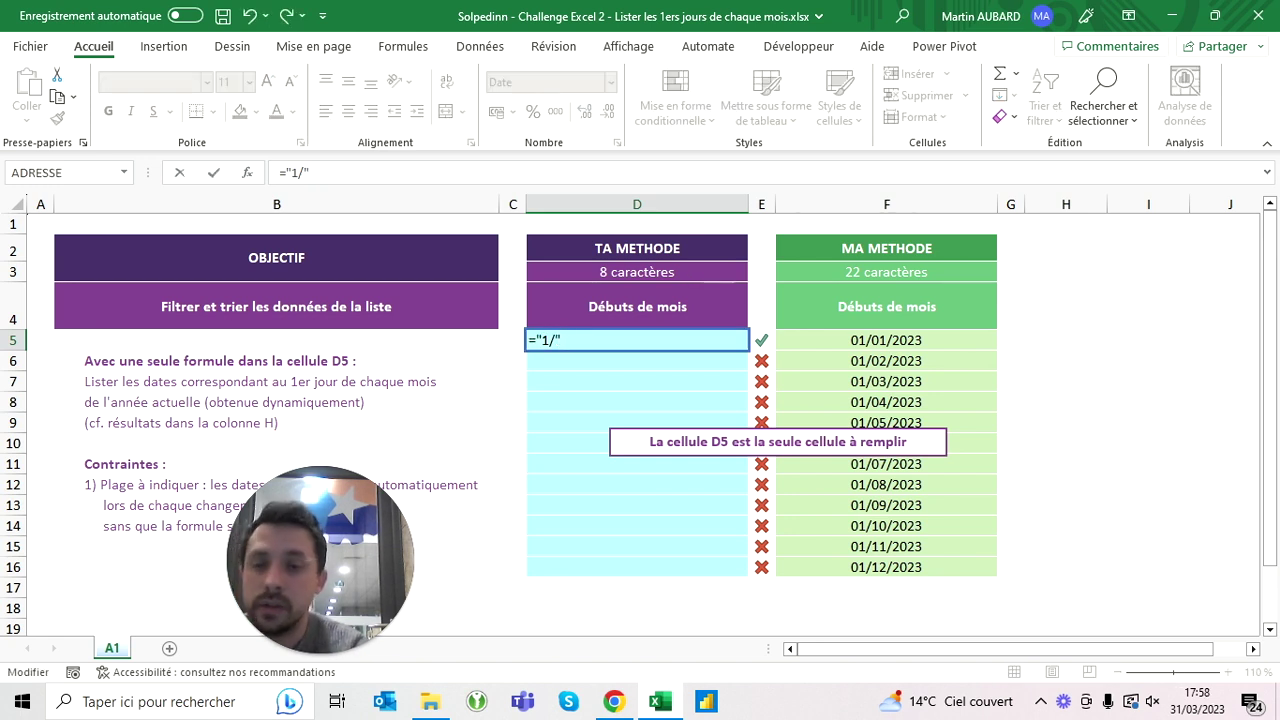
text("&)
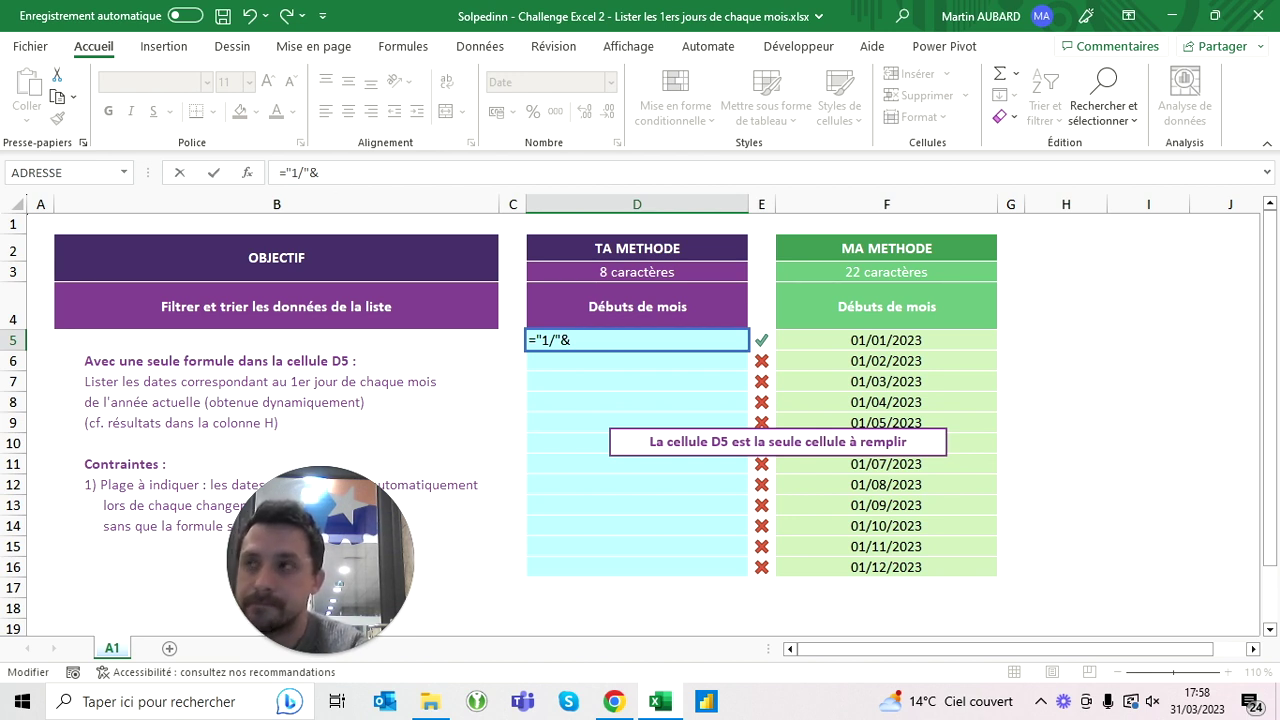
text(sequenc)
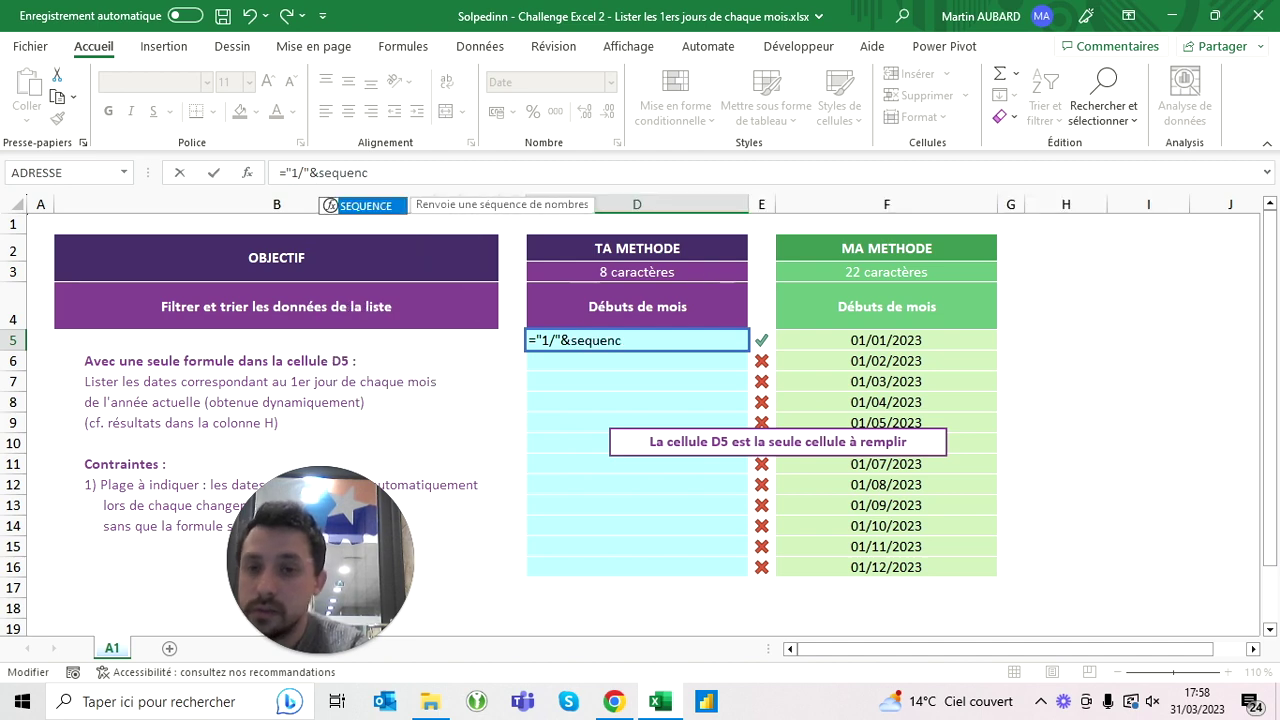
text(e(12))
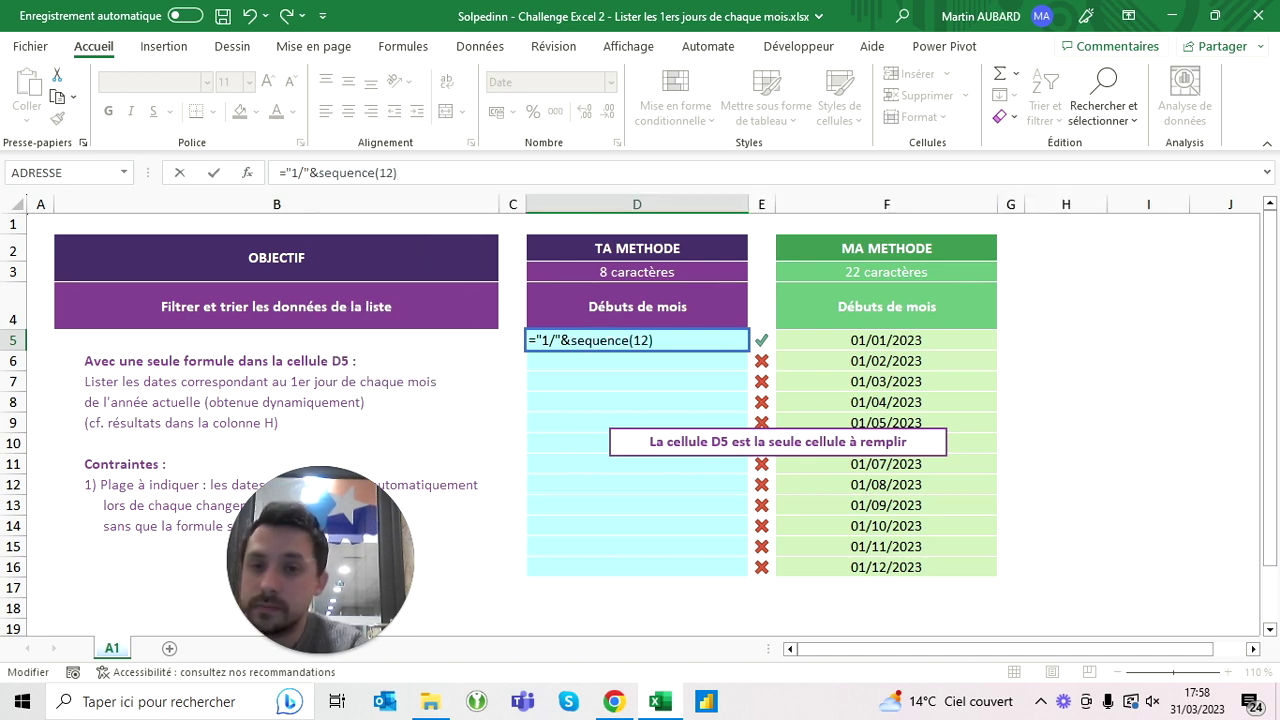
key(ctrl+Return)
key(ctrl+Return)
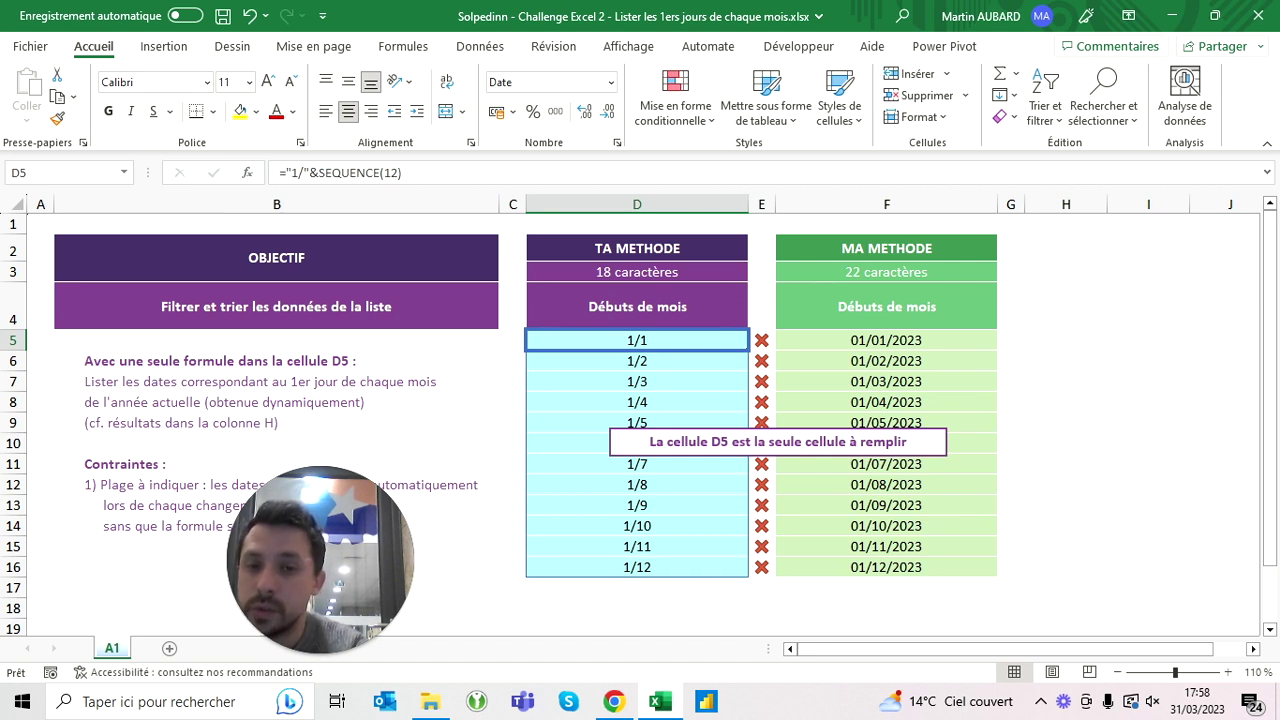
Step: Wrap it in CNUM so D5 spills the dates 01/01/2023 to 01/12/2023
key(F2)
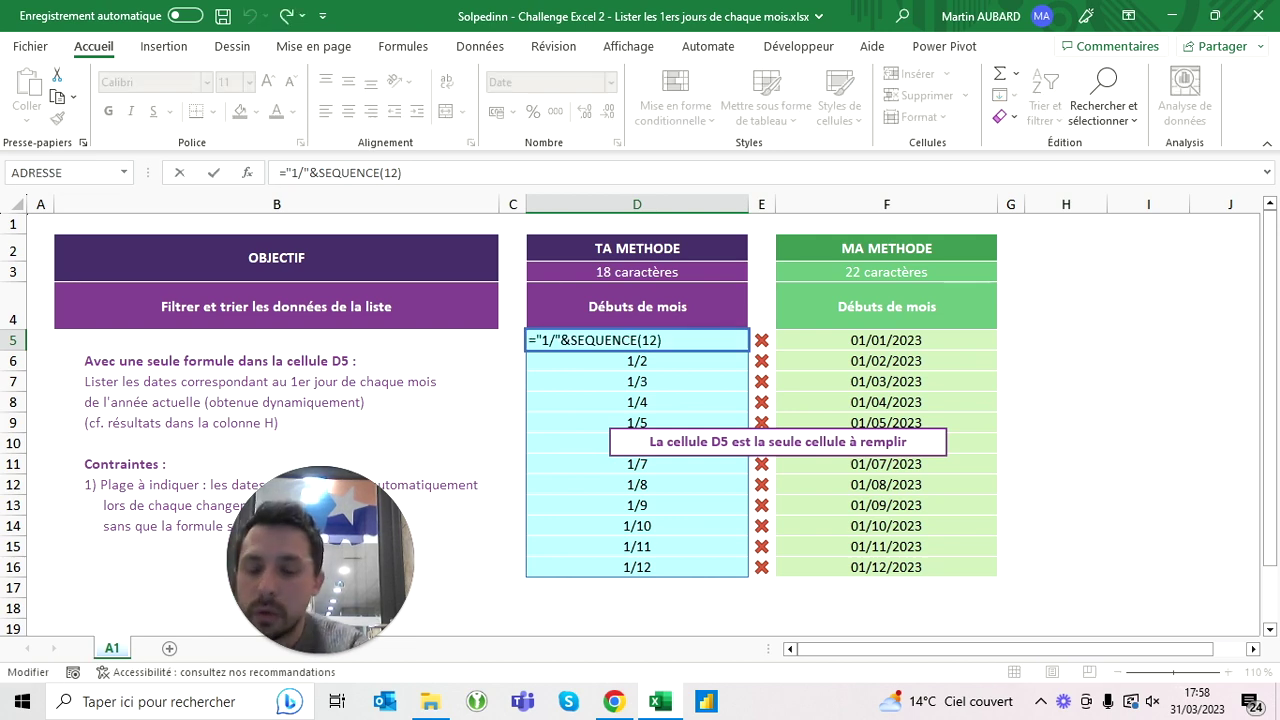
text(cnum()
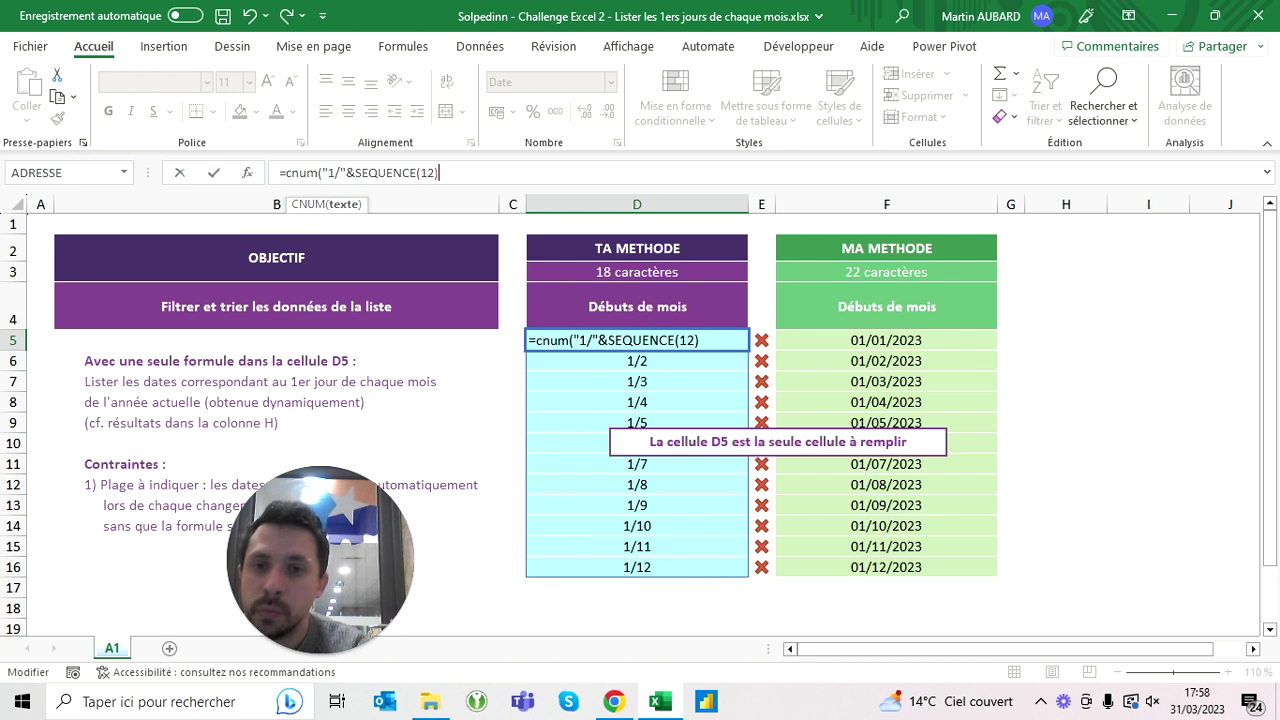
text())
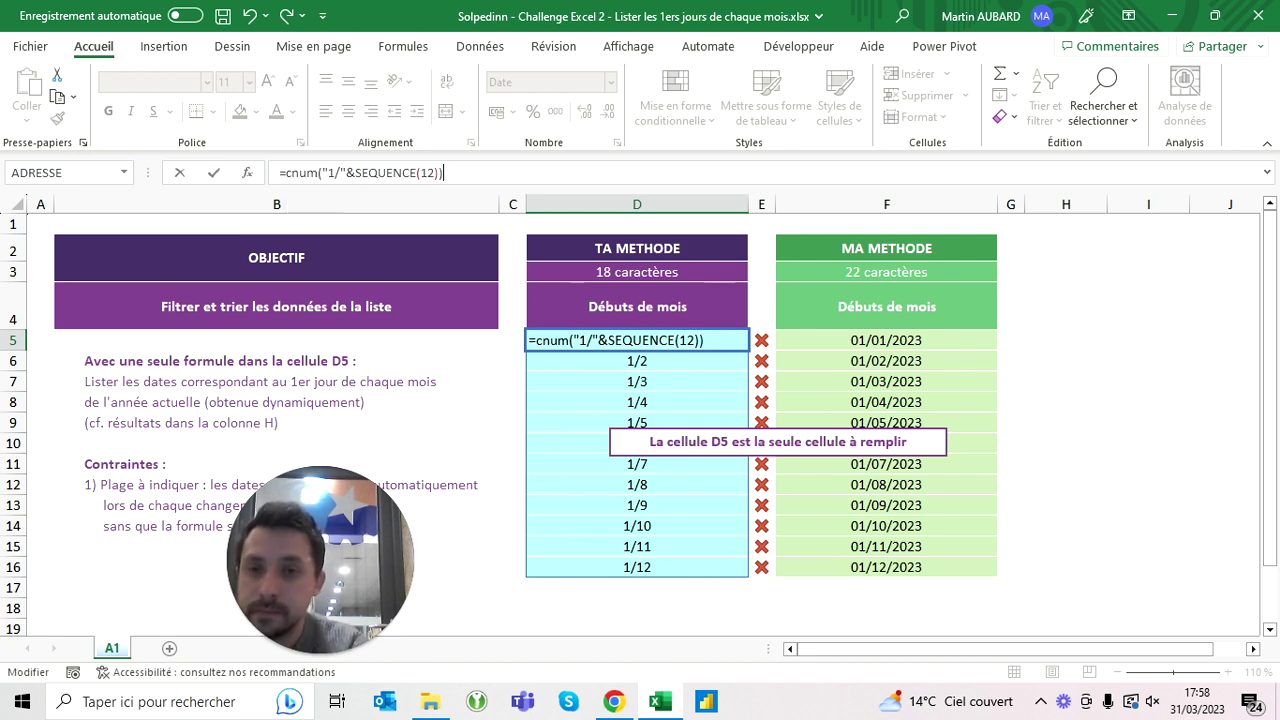
key(ctrl+Return)
Step: Strip CNUM from D5's formula, leaving =("1/"&SEQUENCE(12))
key(Up)
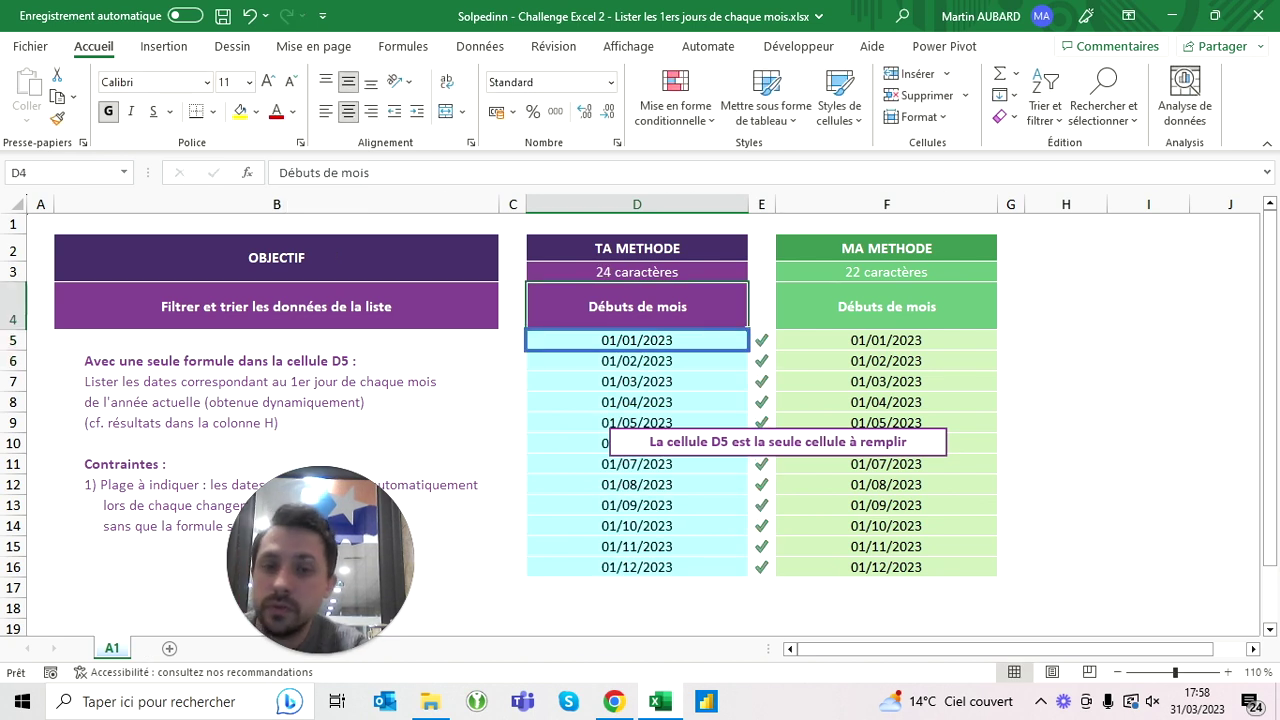
key(Down)
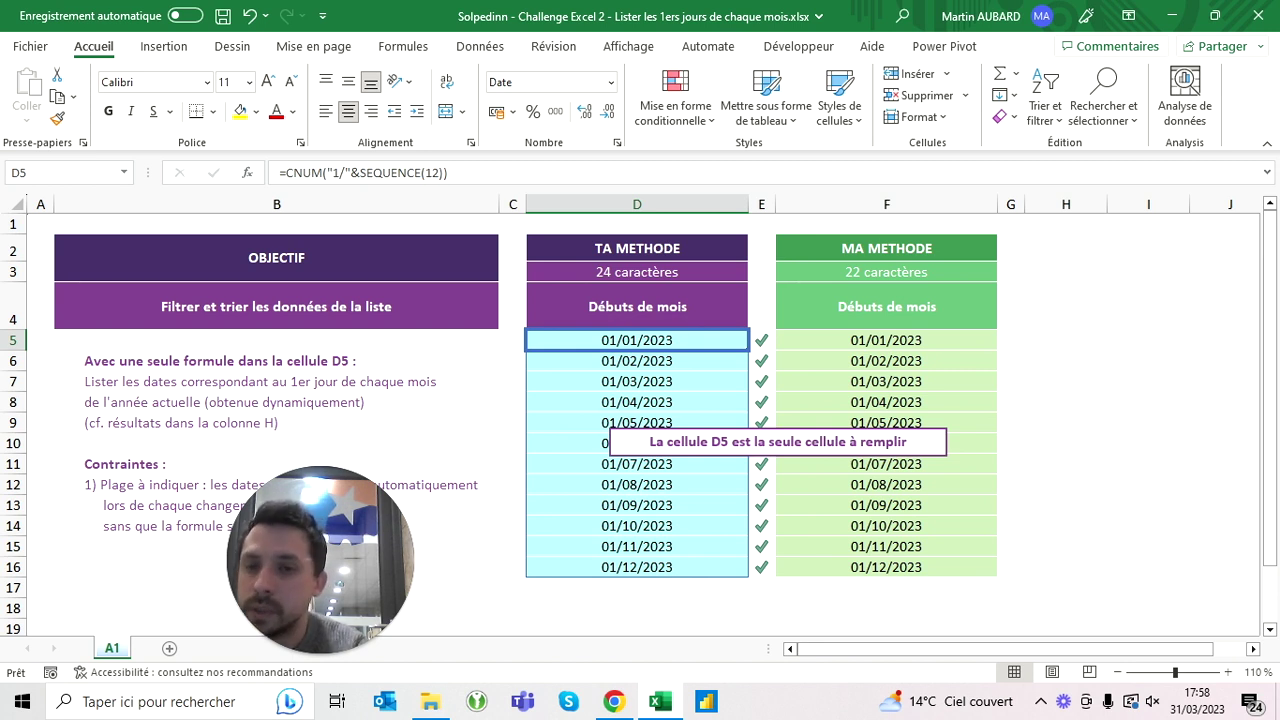
key(F2)
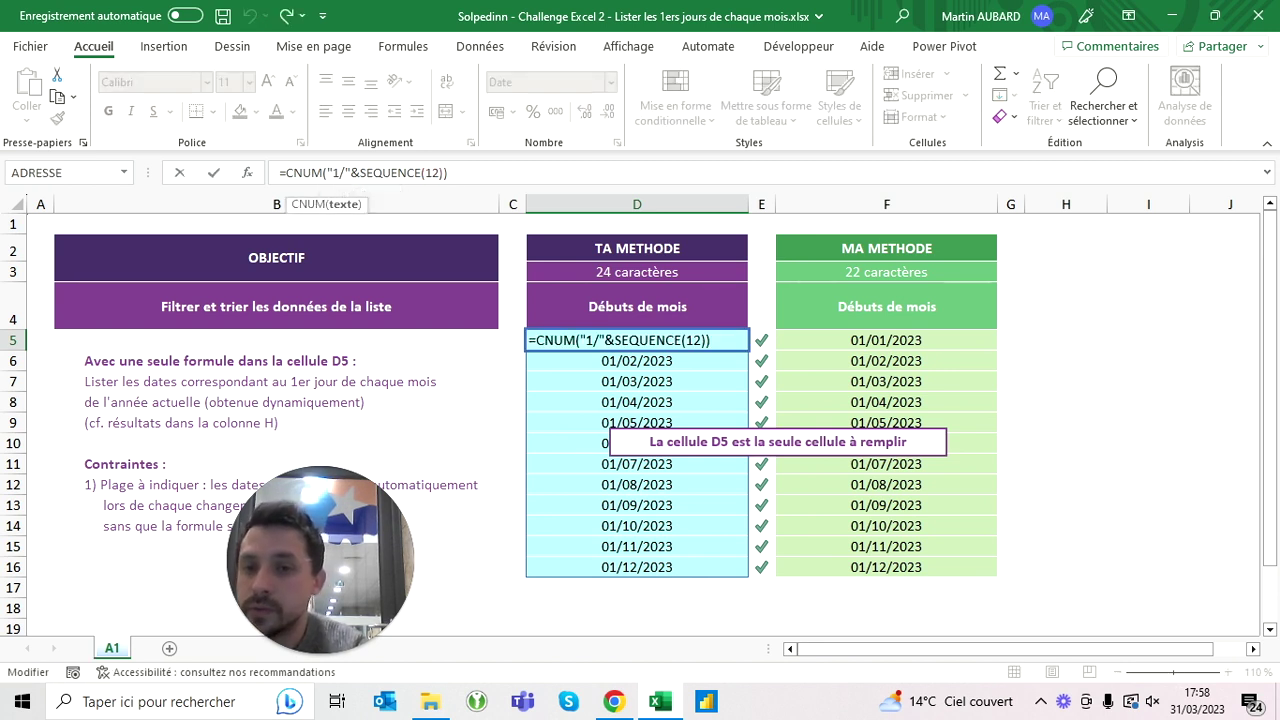
key(BackSpace)
key(BackSpace)
key(BackSpace)
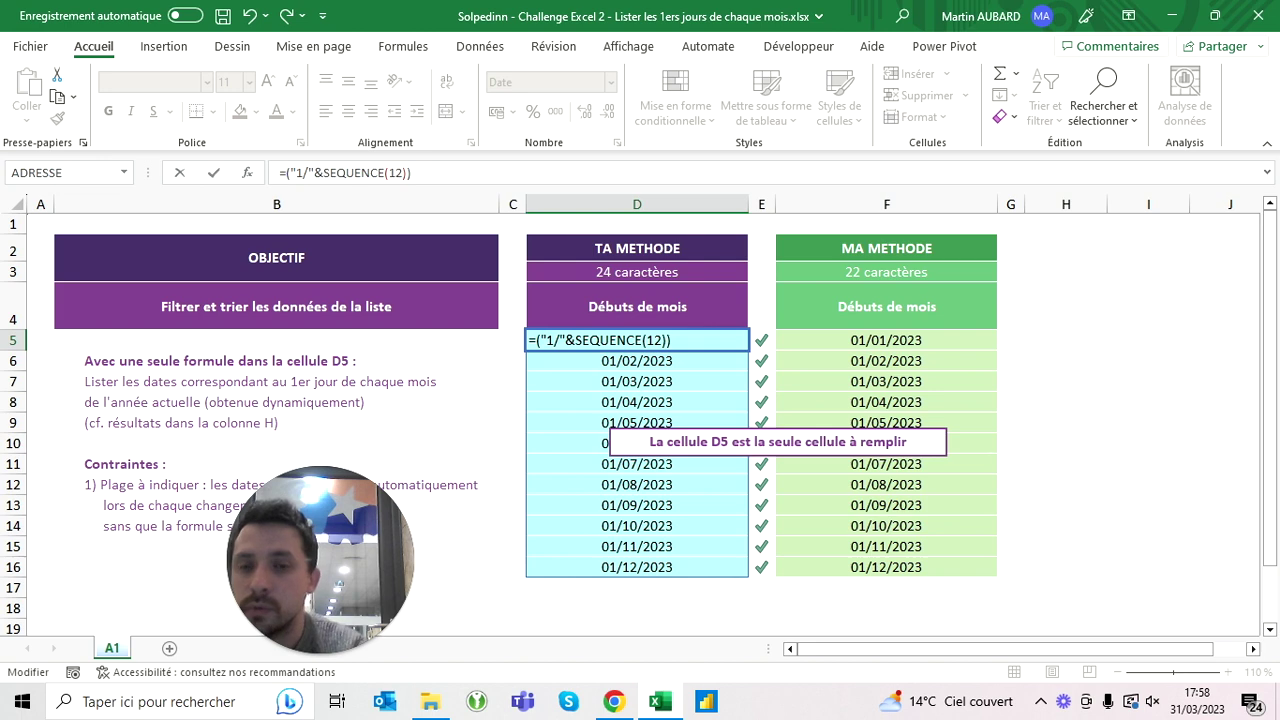
key(ctrl+Return)
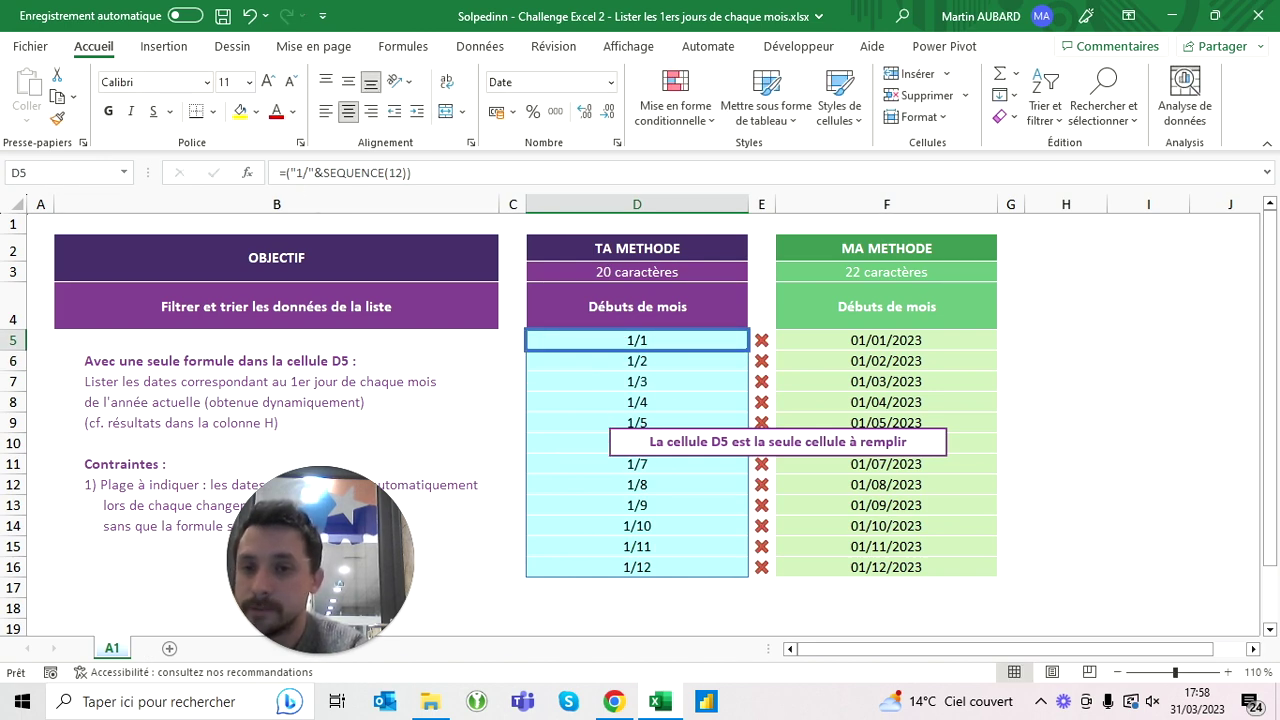
Step: Insert -- after the equals sign, giving =--("1/"&SEQUENCE(12)) at 22 characters
key(F2)
click(283, 172)
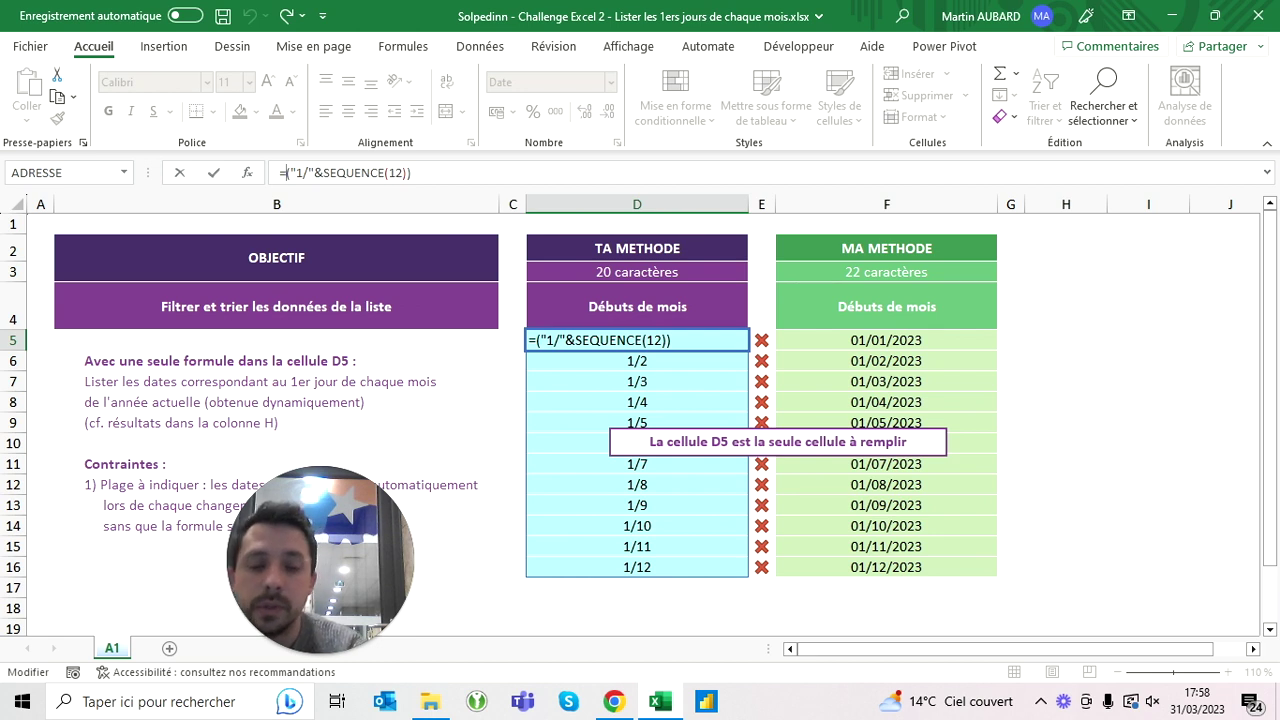
text(--)
key(Return)
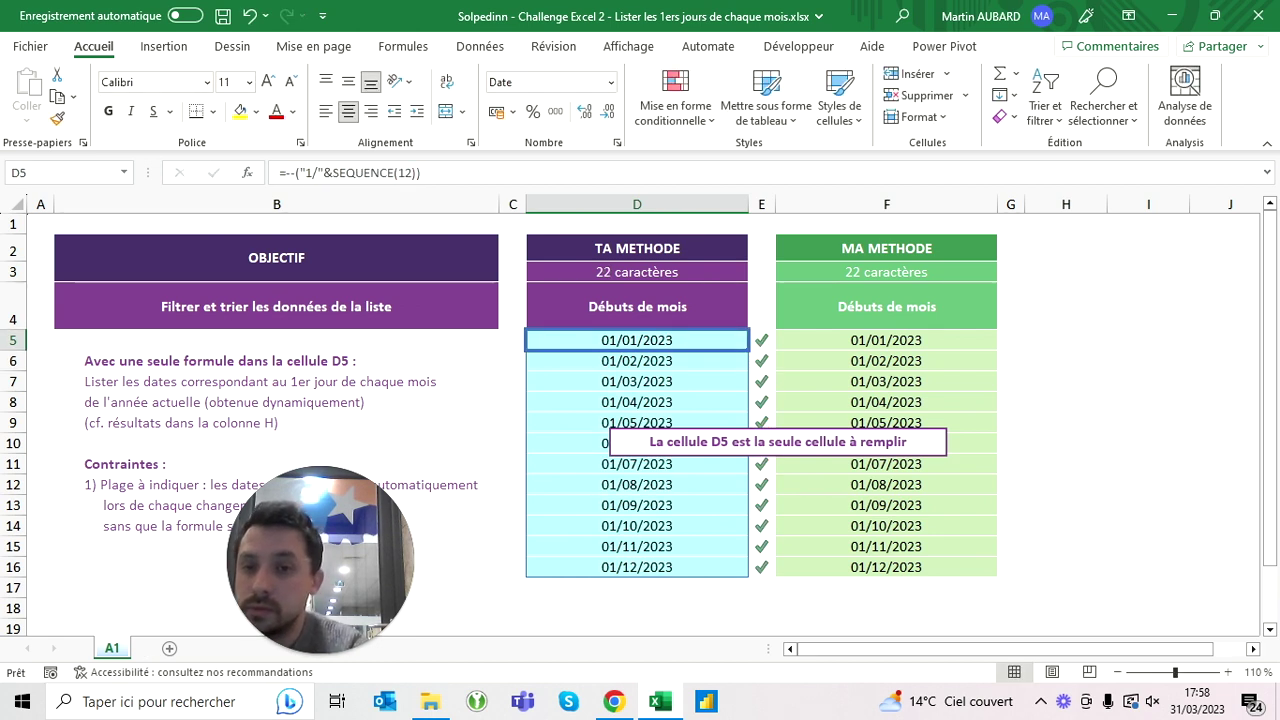
Step: Replace the double minus with a trailing +0, then with -0, in D5's formula
click(296, 172)
key(BackSpace)
key(BackSpace)
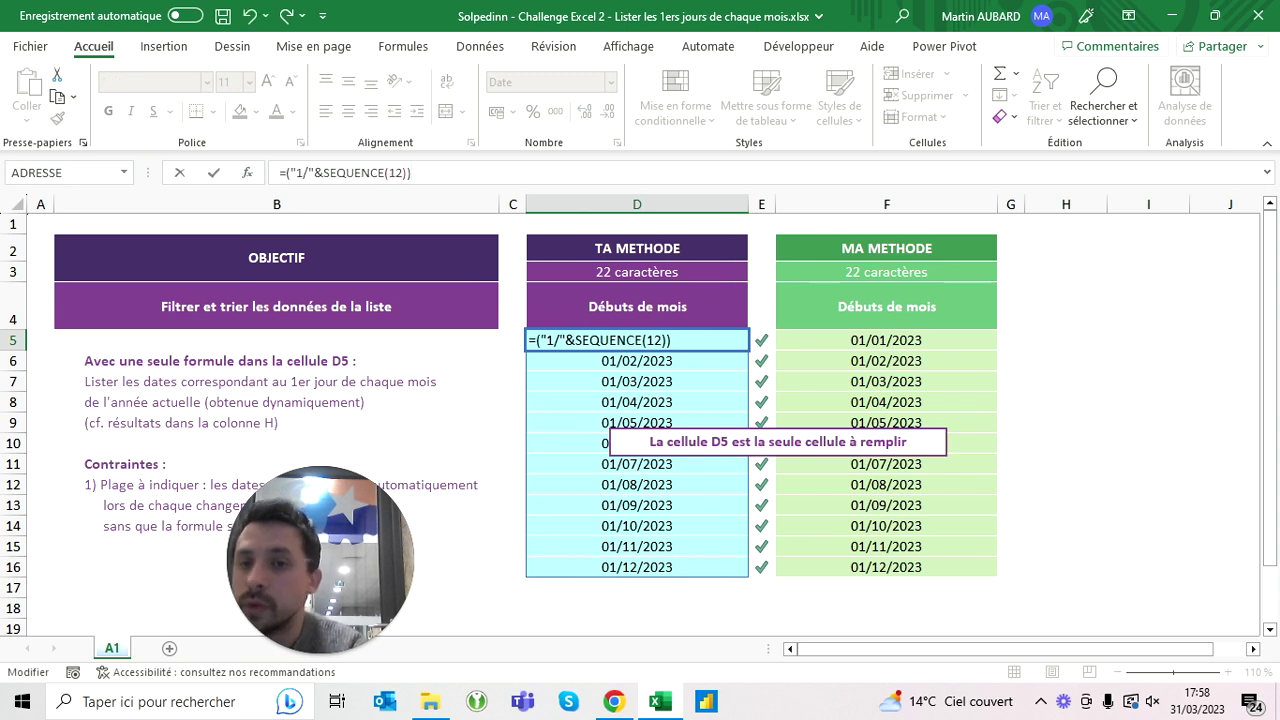
text(+0)
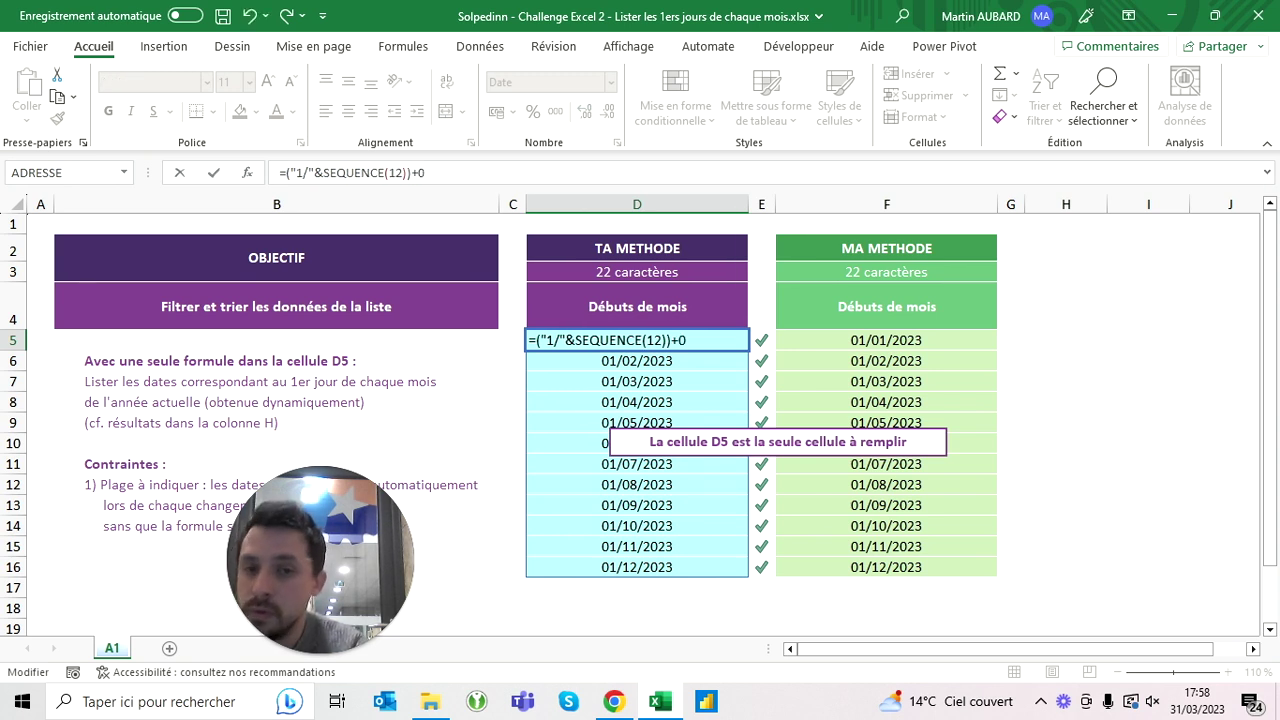
key(ctrl+Return)
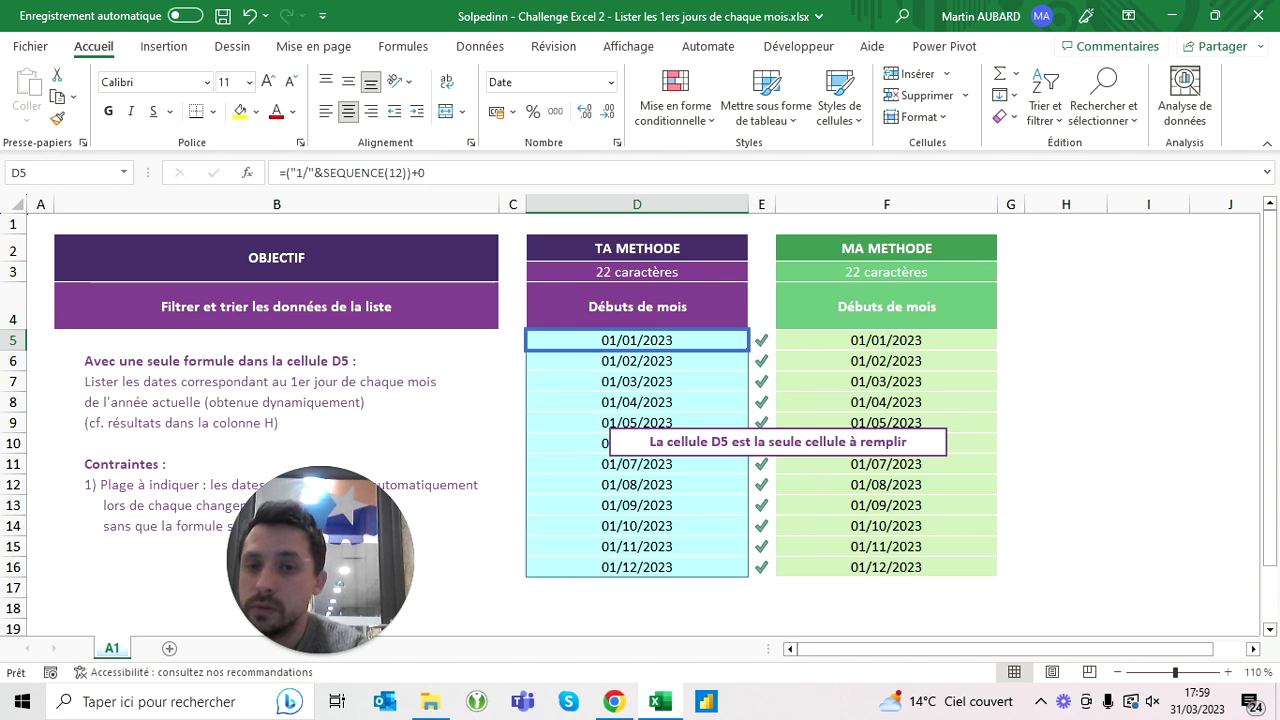
key(F2)
key(BackSpace)
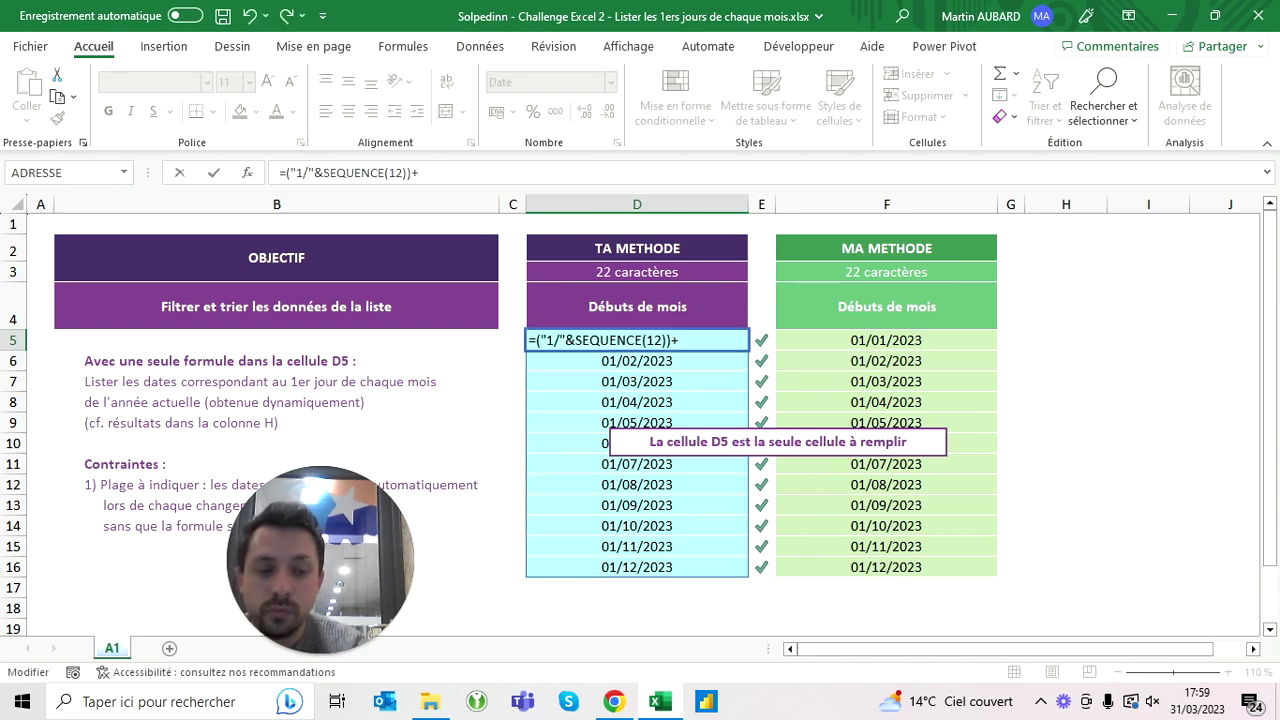
key(BackSpace)
text(-0)
key(ctrl+Return)
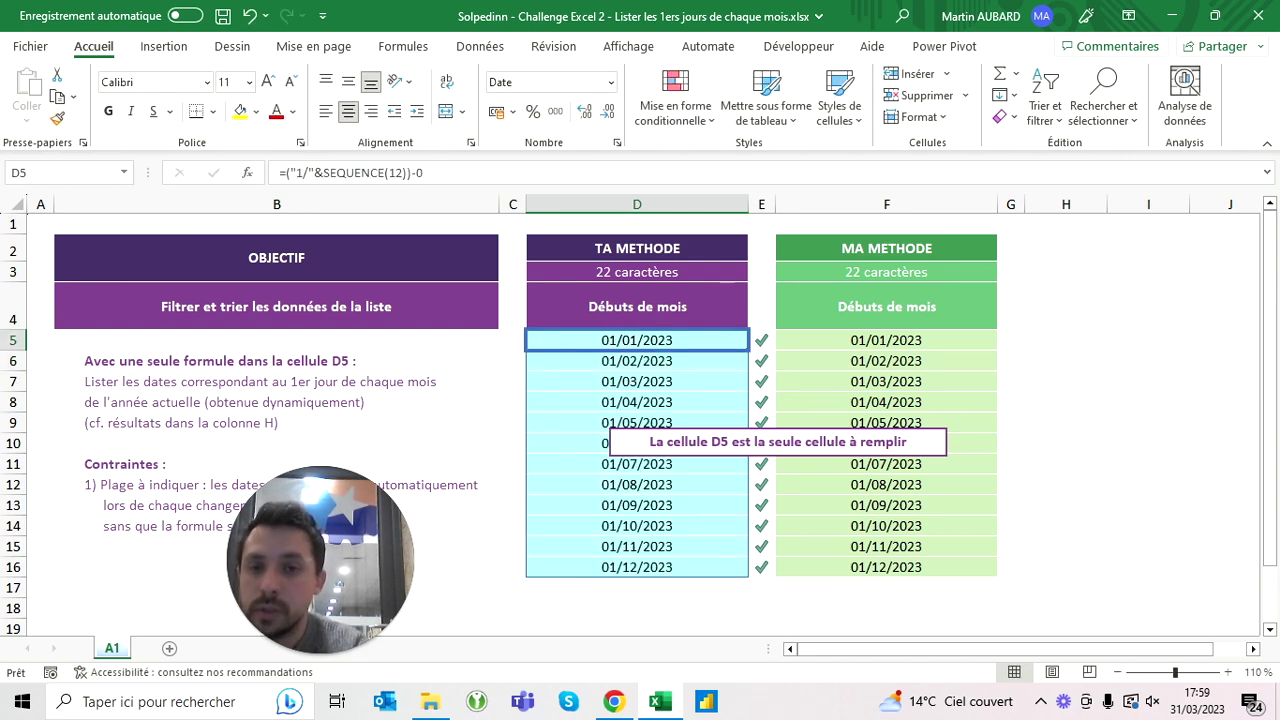
Step: Try *1 and finally /1, leaving =("1/"&SEQUENCE(12))/1 in D5
key(F2)
key(BackSpace)
key(BackSpace)
text(*1)
key(Return)
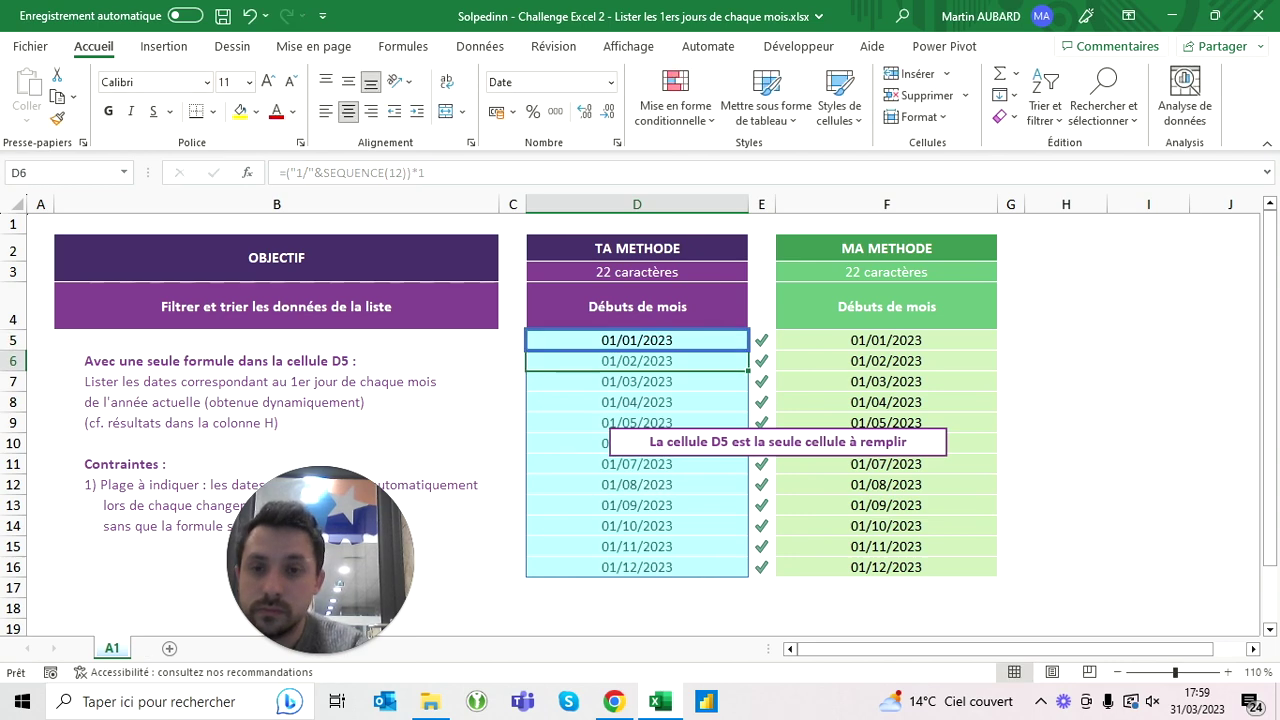
key(Up)
key(F2)
key(BackSpace)
key(BackSpace)
text(/1)
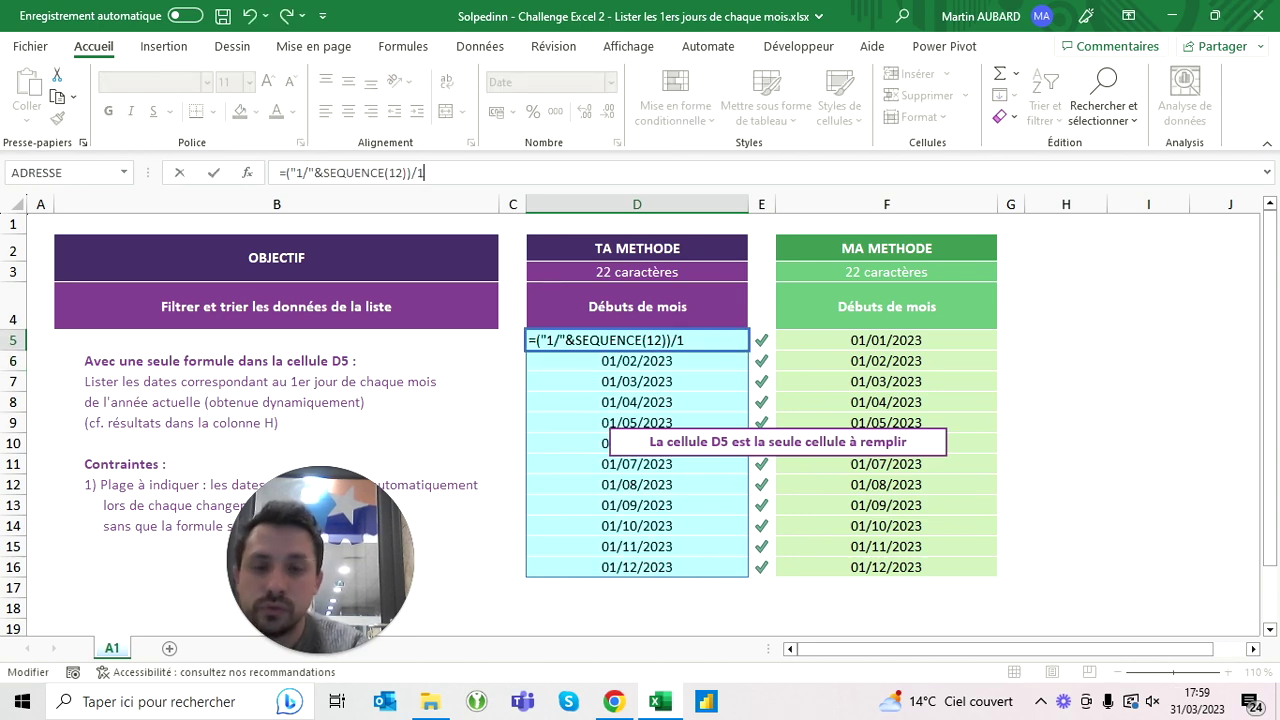
key(Return)
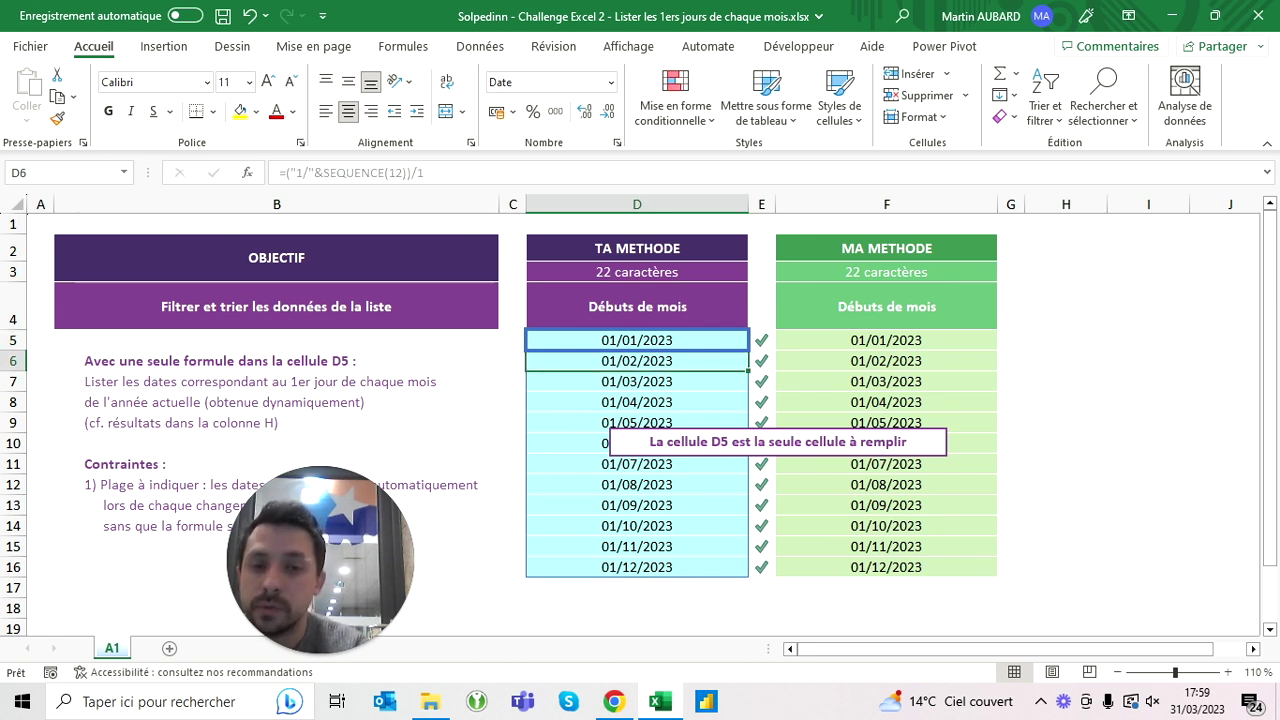
click(637, 340)
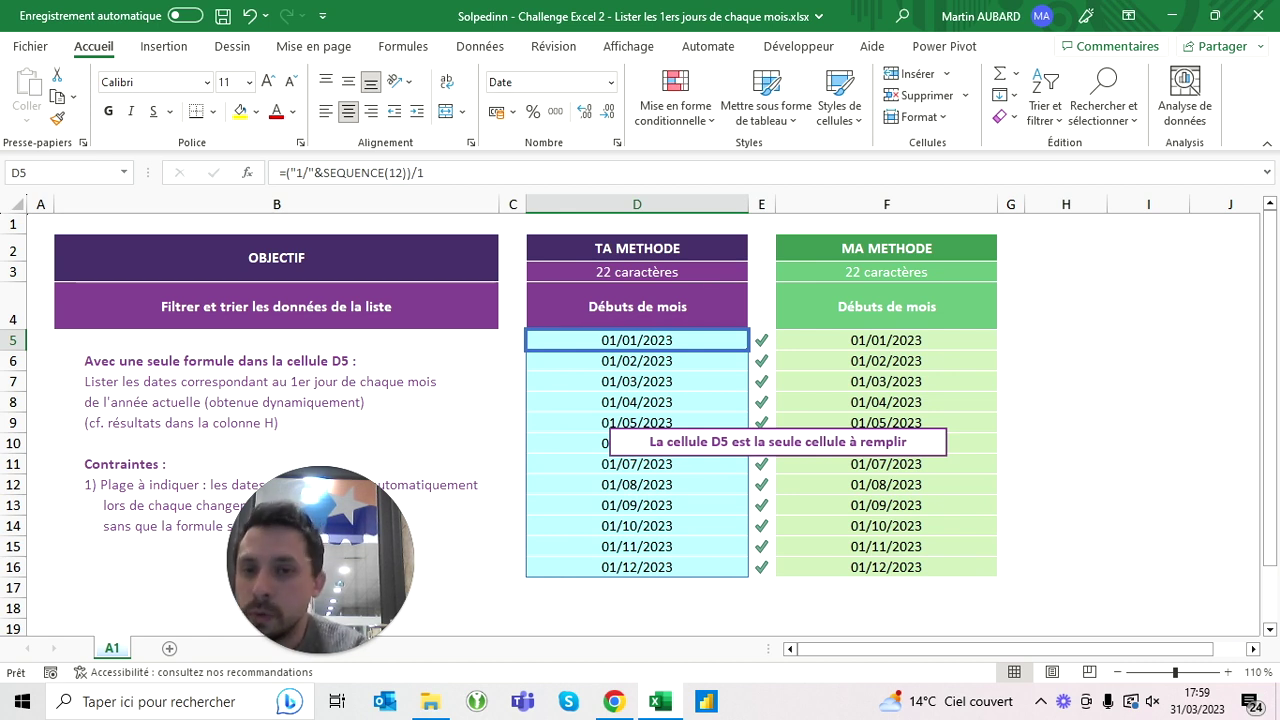
Step: In D5, drop the trailing /1 and prefix the formula with -- to coerce the dates
key(F2)
key(BackSpace)
key(BackSpace)
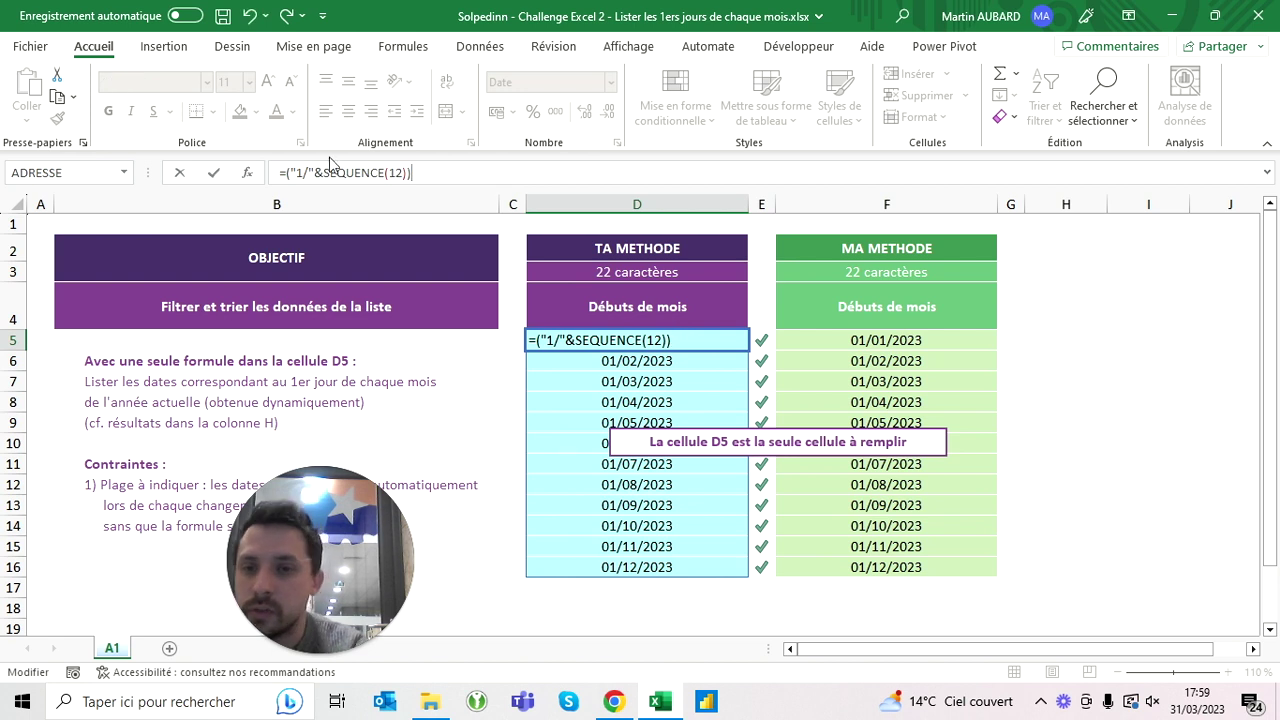
text(--)
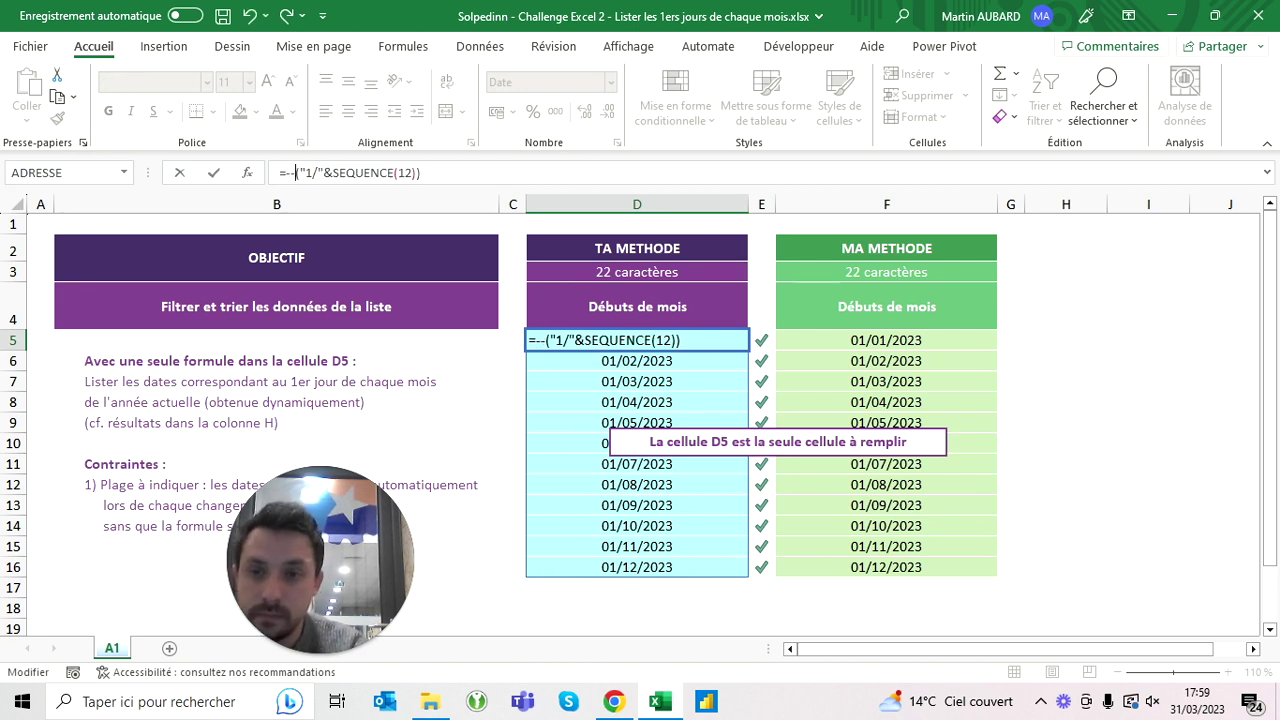
key(ctrl+Return)
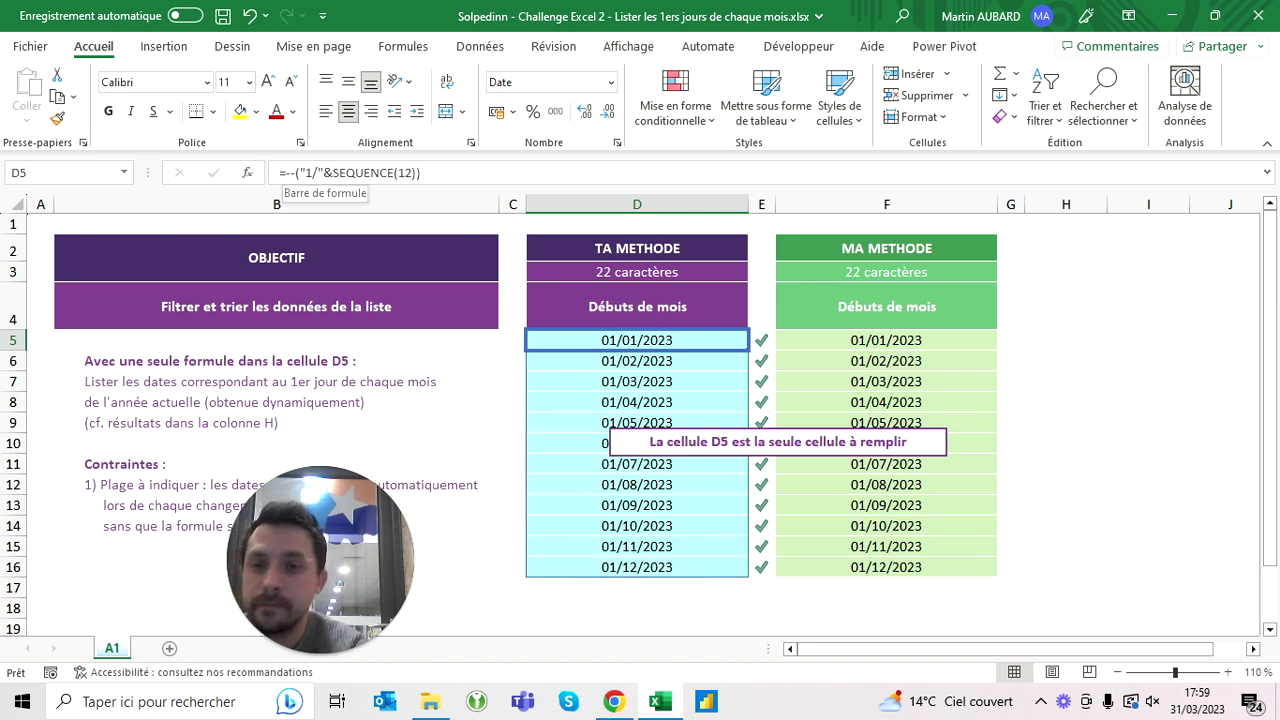
Step: Replace SEQUENCE(12) with LIGNE(1:12), leaving =--("1/"&LIGNE(1:12)) in D5
drag(420, 172, 332, 172)
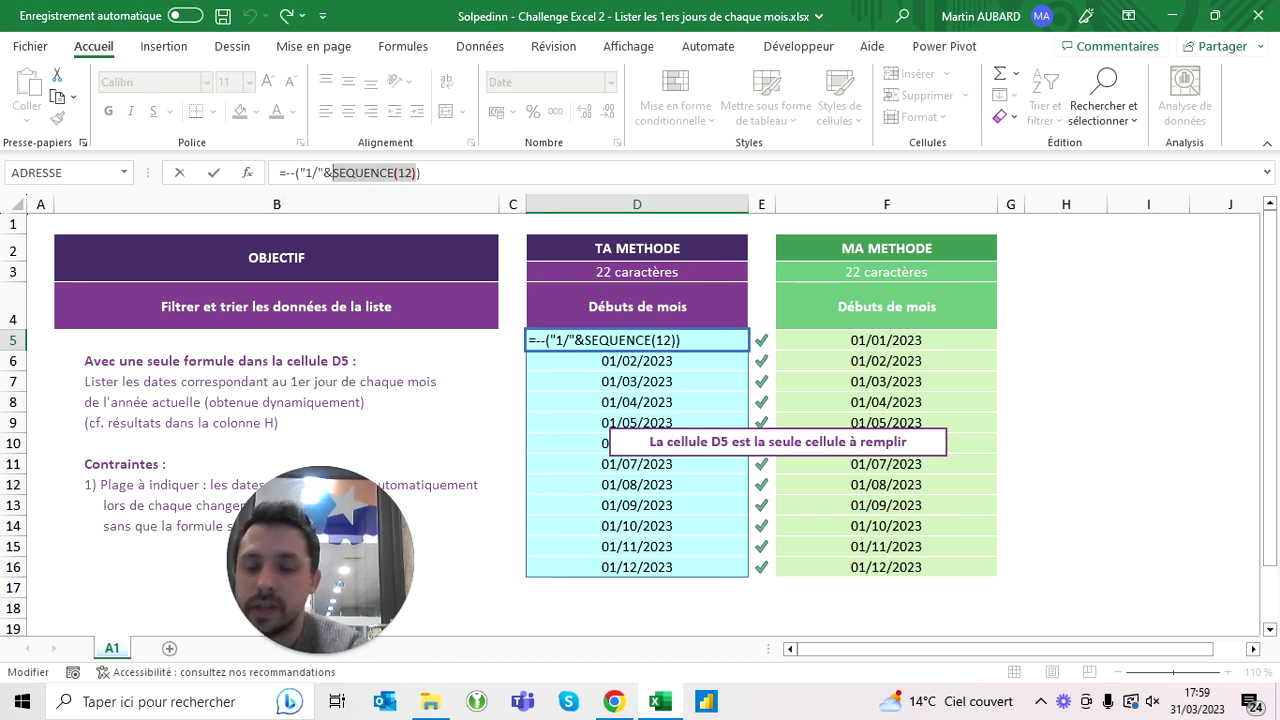
text(ligne())
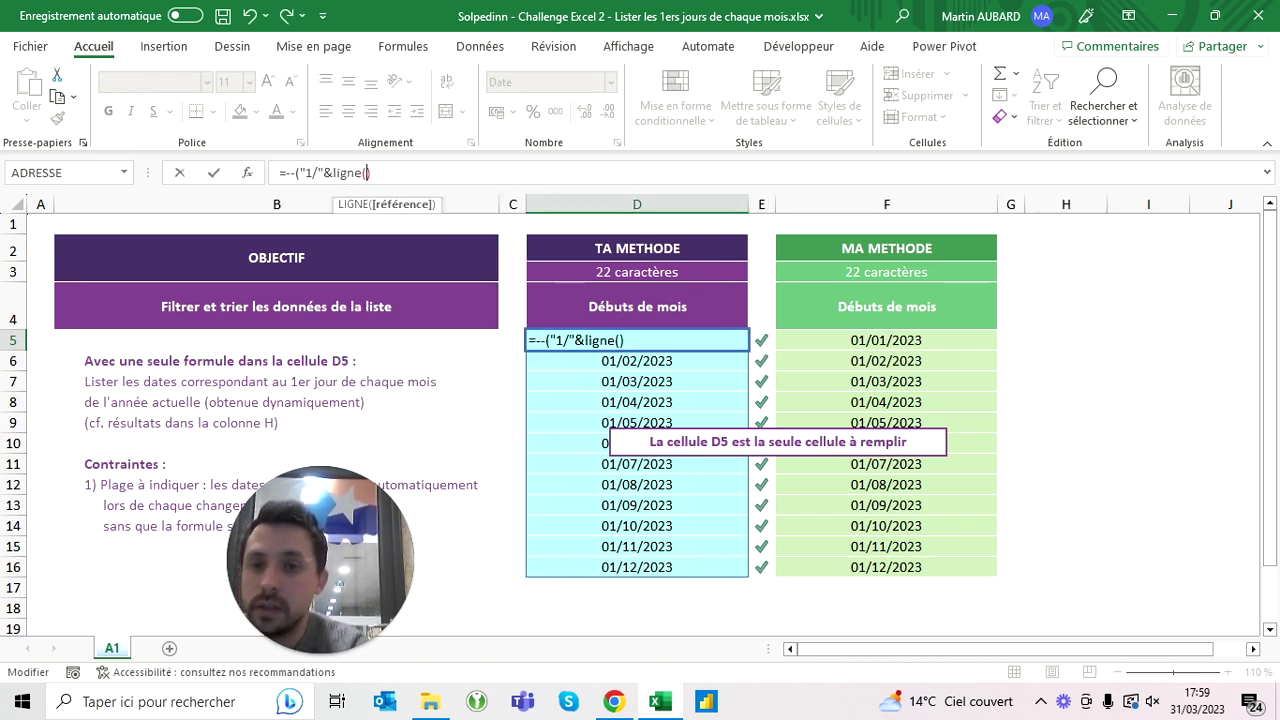
text(1:12)
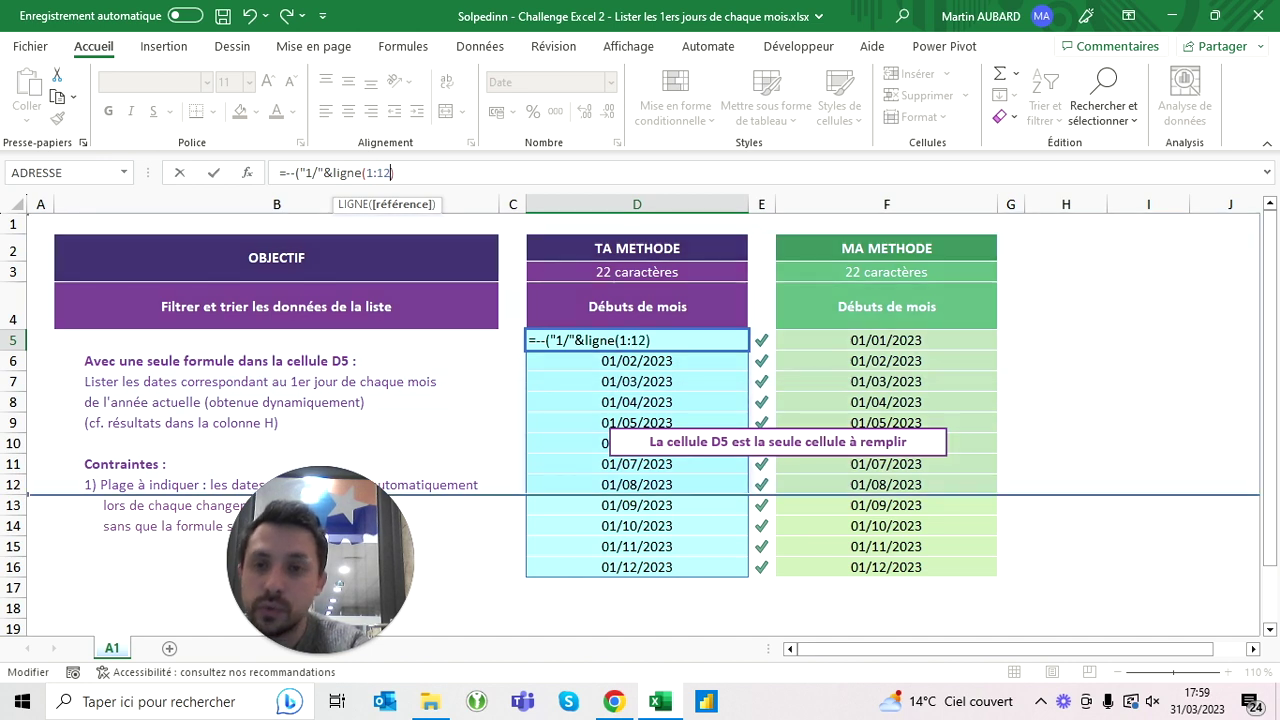
text())
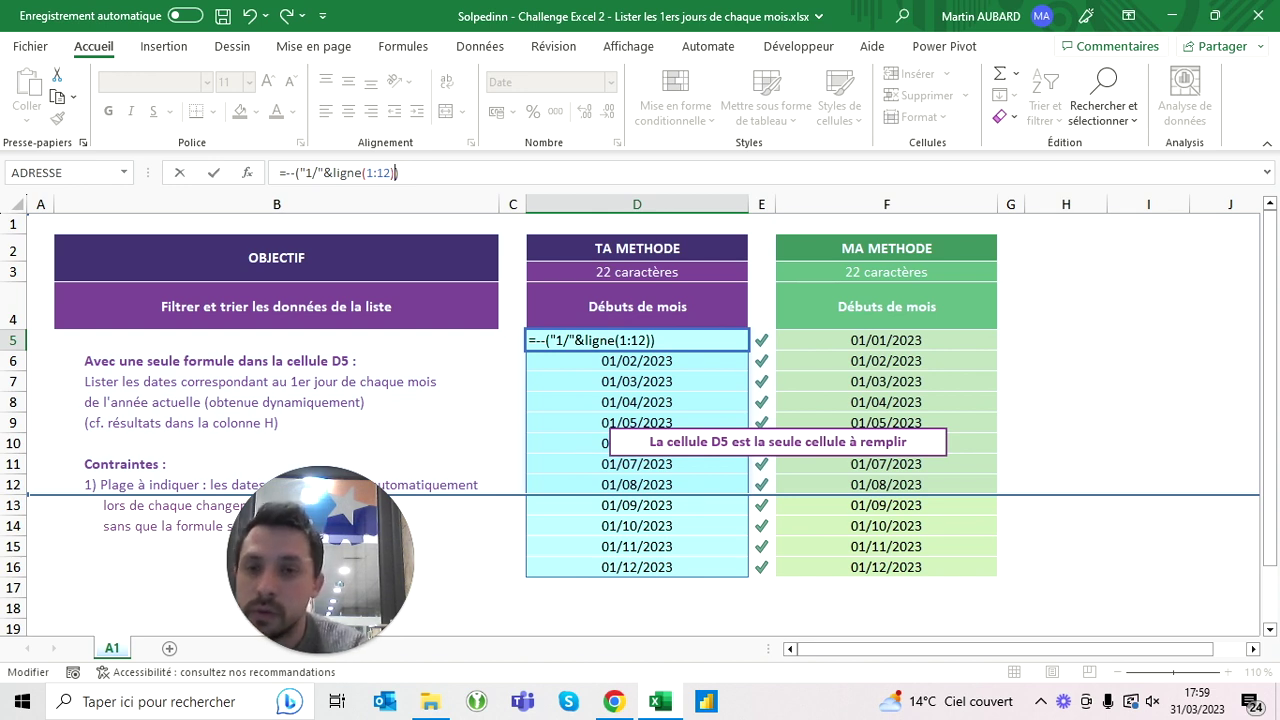
key(Return)
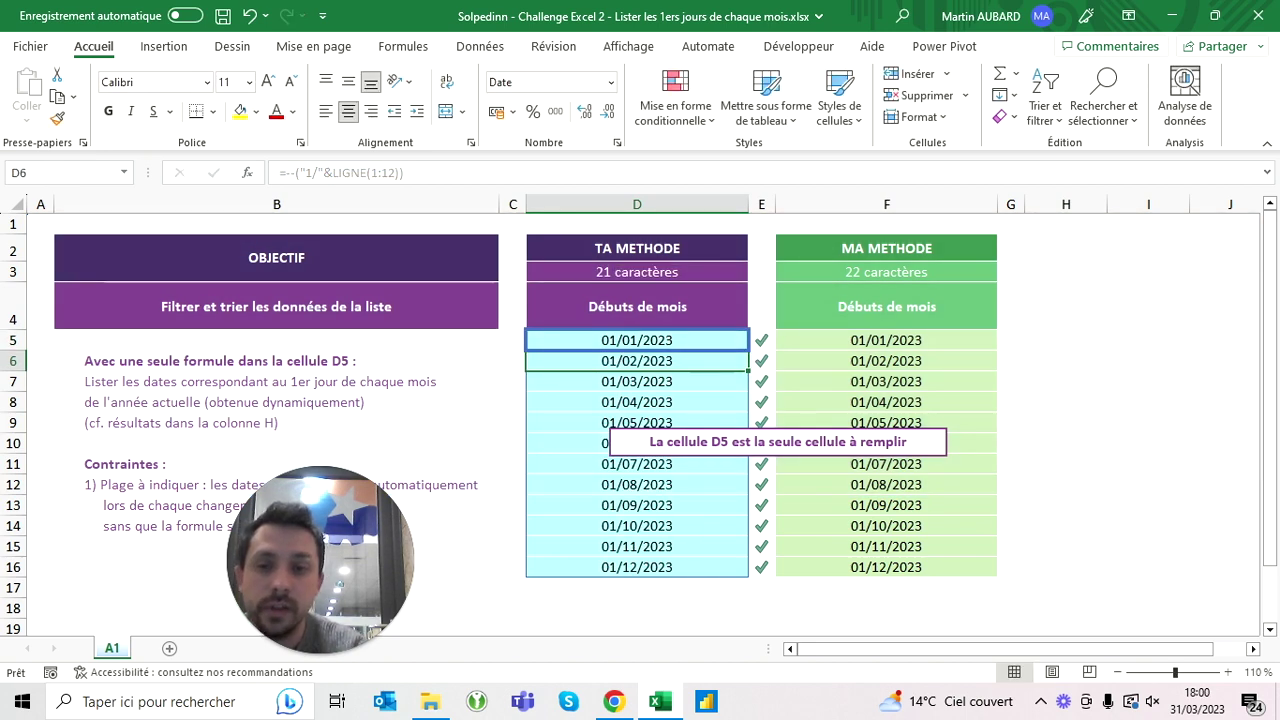